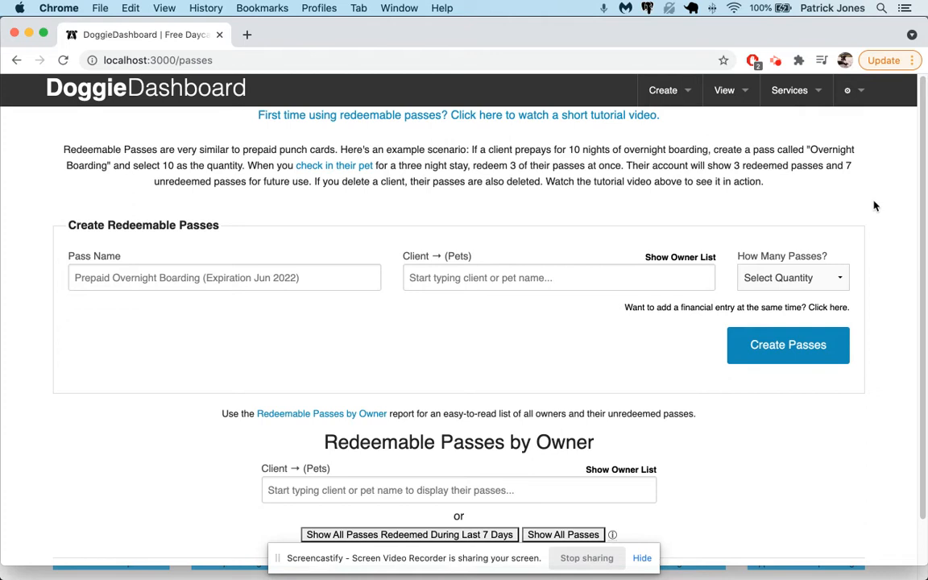
Create 7 passes named 'Overnight Boarding (Expiration July 2022)' with Raimundo's owner as the client.
{"action": "left_click", "coordinate": [142, 277]}
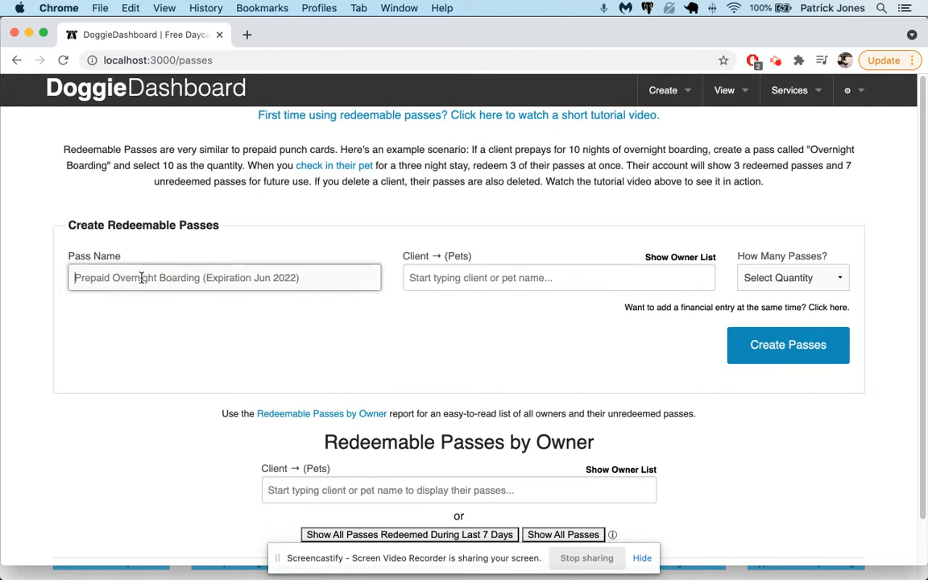
{"action": "type", "text": "Overnight Boarding"}
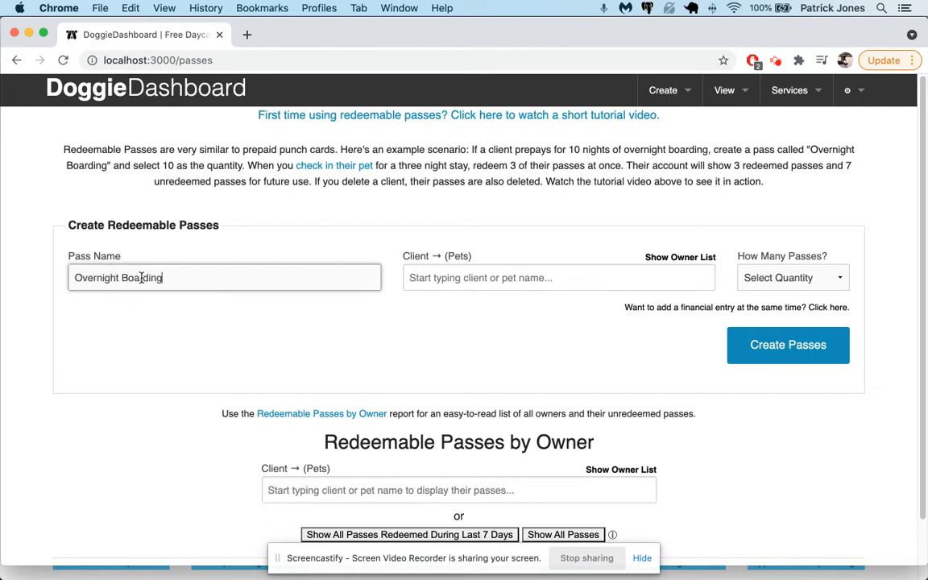
{"action": "type", "text": " (Expiration July 2022"}
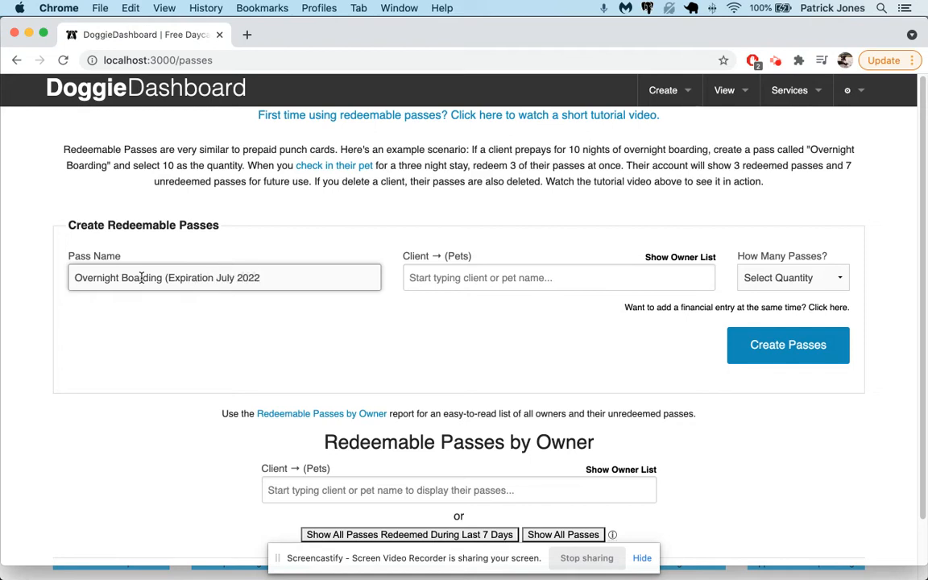
{"action": "key", "text": "Tab"}
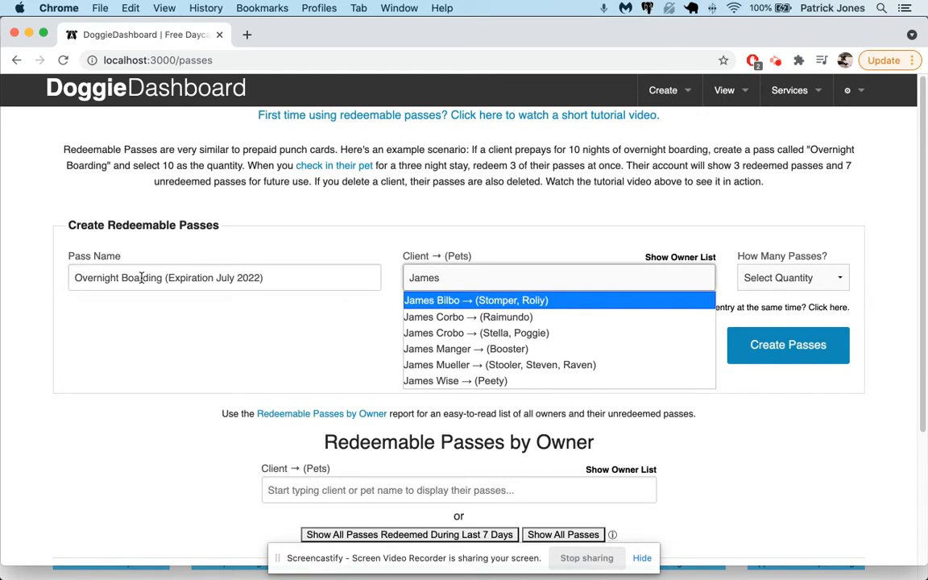
{"action": "key", "text": "Down"}
{"action": "key", "text": "Return"}
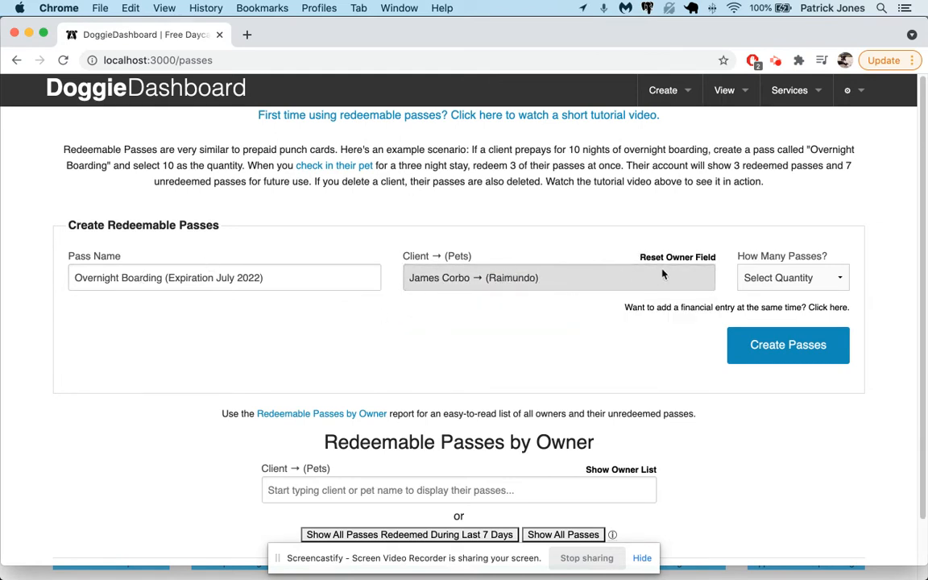
{"action": "left_click", "coordinate": [789, 278]}
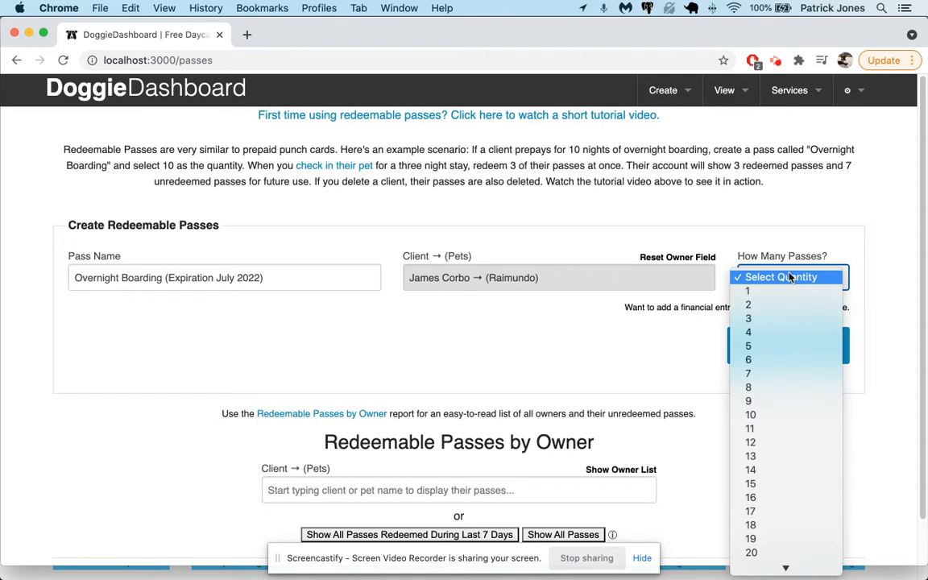
{"action": "left_click", "coordinate": [766, 373]}
{"action": "left_click", "coordinate": [801, 359]}
{"action": "scroll", "coordinate": [802, 359], "scroll_direction": "down", "scroll_amount": 3}
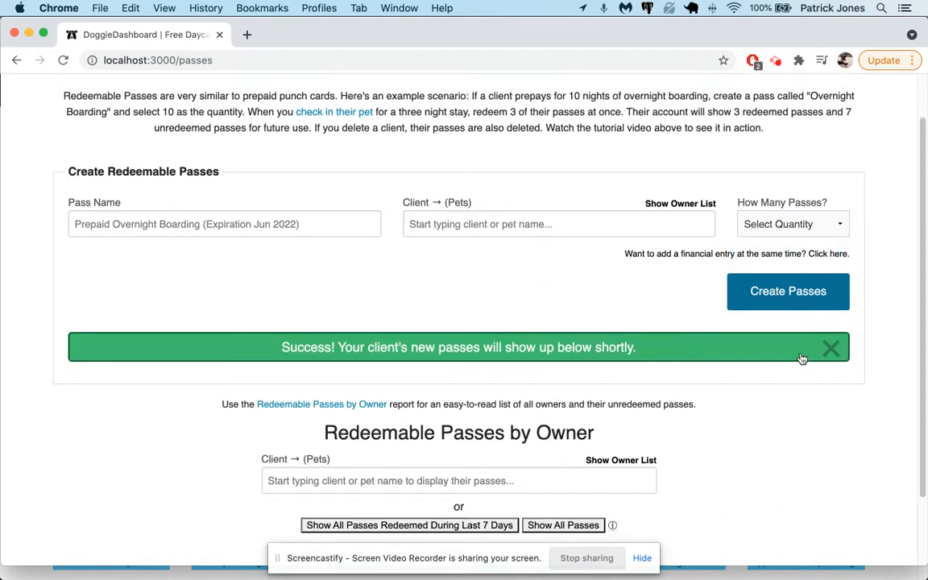
Redeem the first Overnight Boarding pass, unredeem it again, and close the success banner.
{"action": "scroll", "coordinate": [802, 358], "scroll_direction": "down", "scroll_amount": 5}
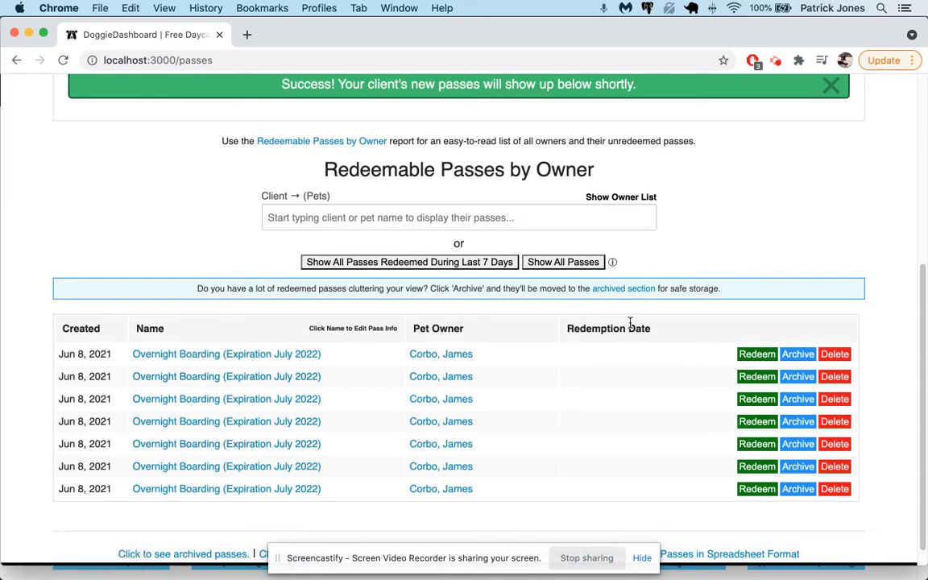
{"action": "left_click", "coordinate": [757, 357]}
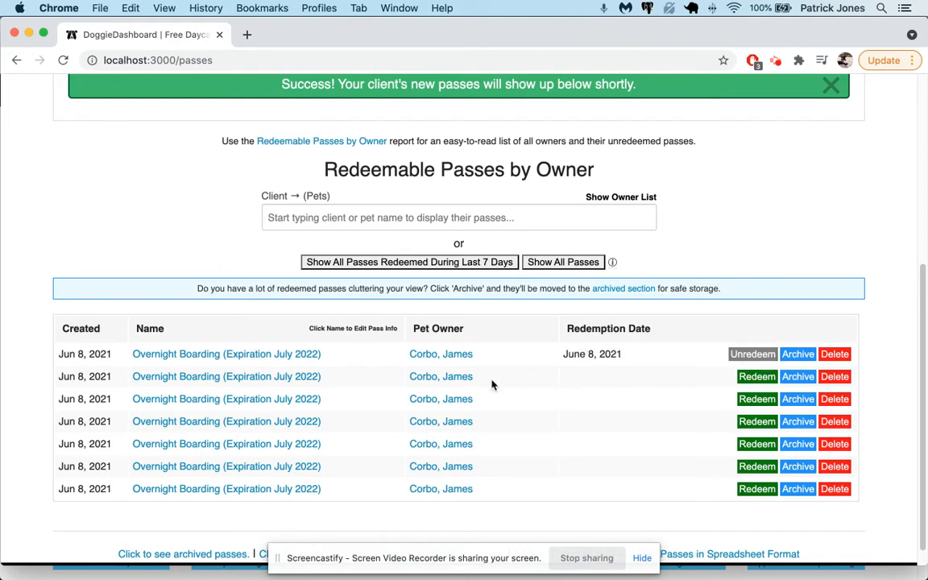
{"action": "left_click", "coordinate": [762, 357]}
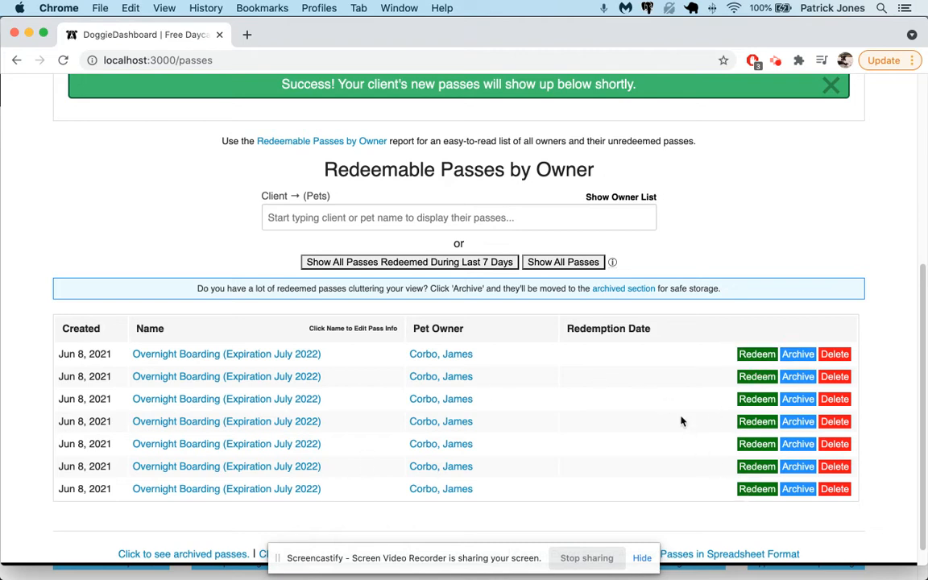
{"action": "left_click", "coordinate": [830, 112]}
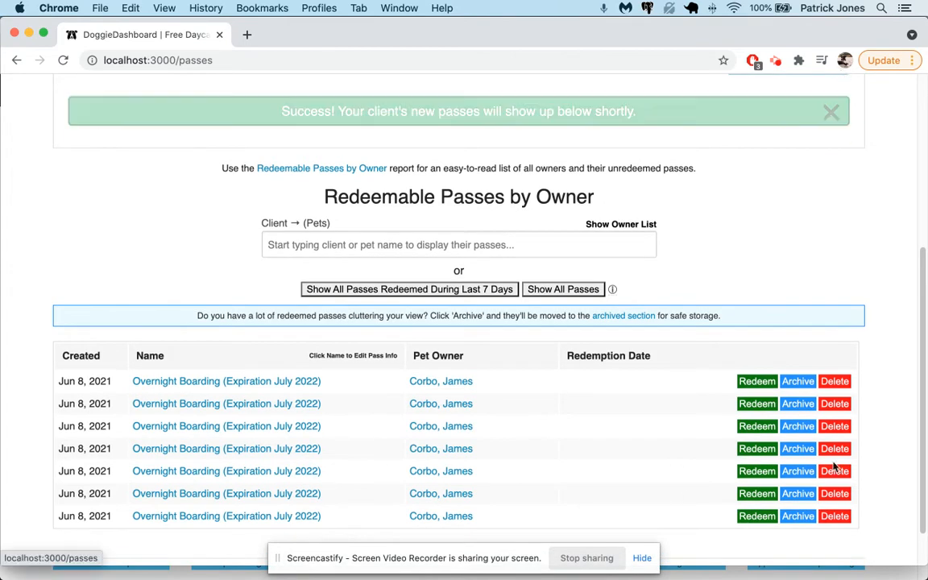
{"action": "scroll", "coordinate": [779, 207], "scroll_direction": "up", "scroll_amount": 5}
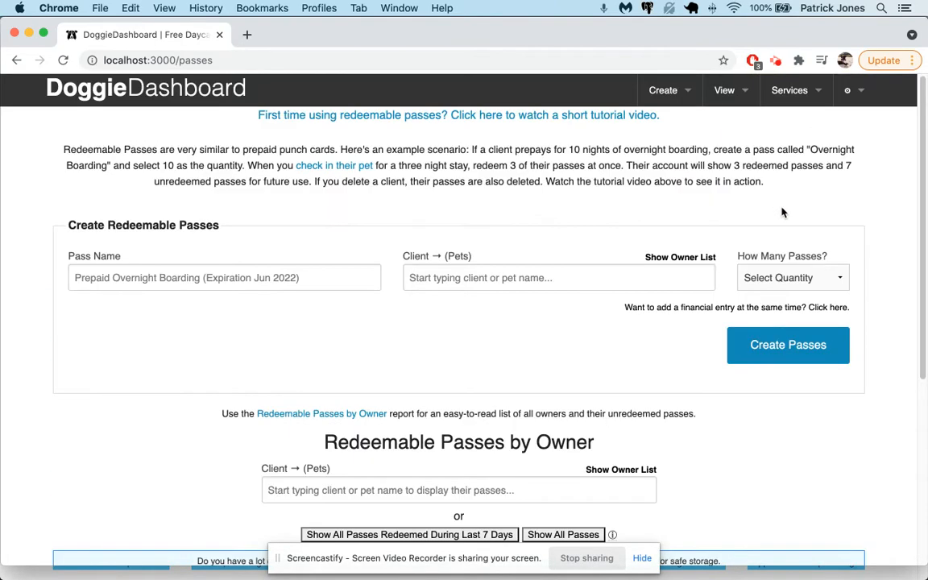
{"action": "left_click", "coordinate": [723, 92]}
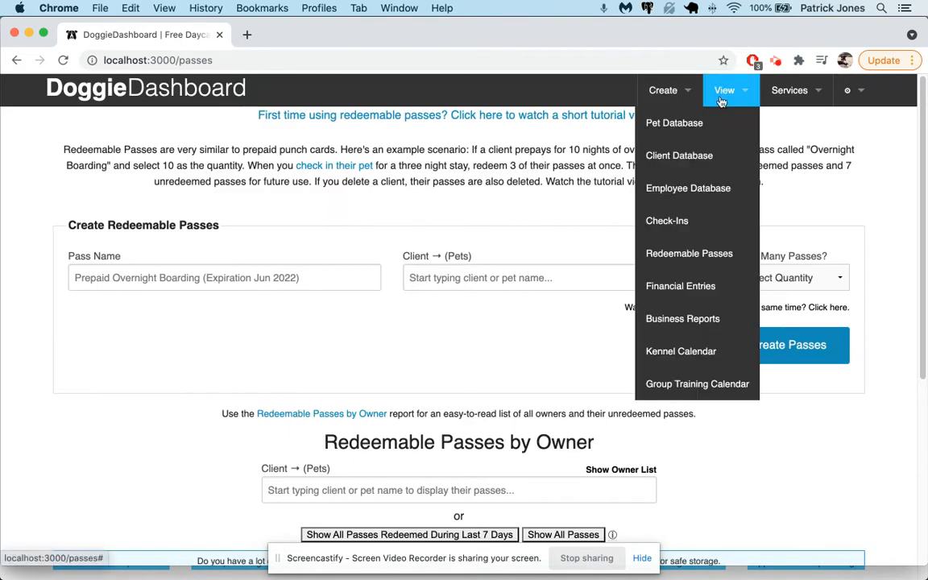
On the Check-Ins page, select Raimundo as the pet to check in.
{"action": "left_click", "coordinate": [691, 220]}
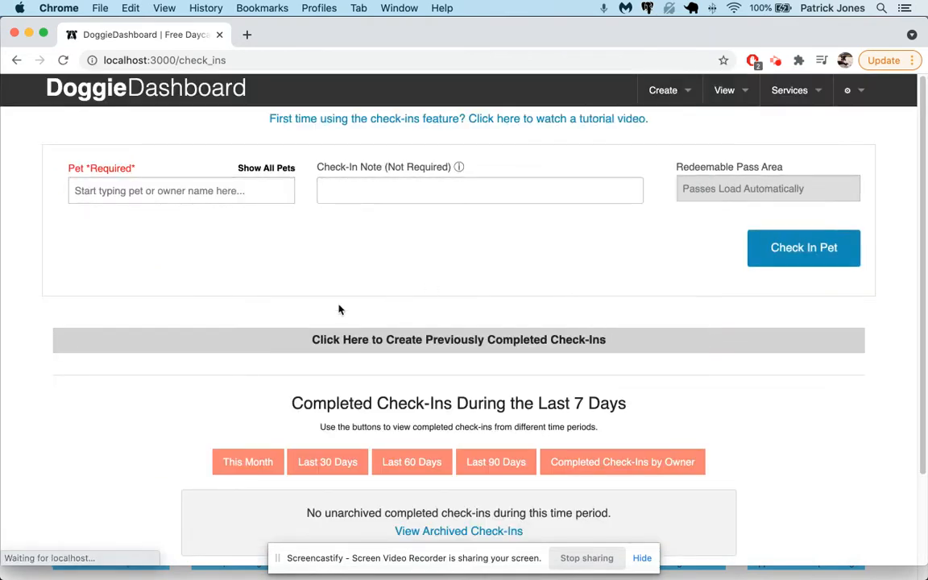
{"action": "left_click", "coordinate": [163, 198]}
{"action": "type", "text": "james"}
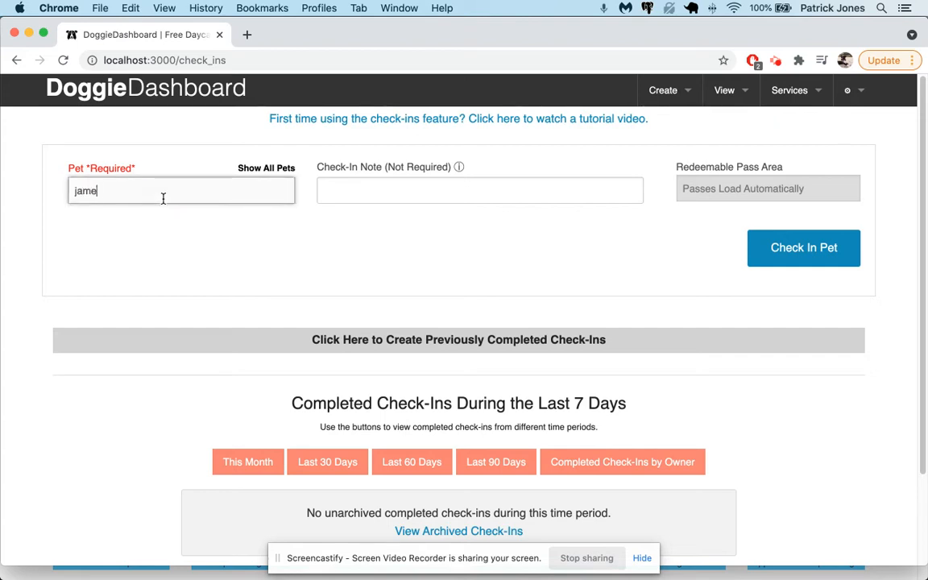
{"action": "key", "text": "Down"}
{"action": "key", "text": "Down"}
{"action": "key", "text": "Down"}
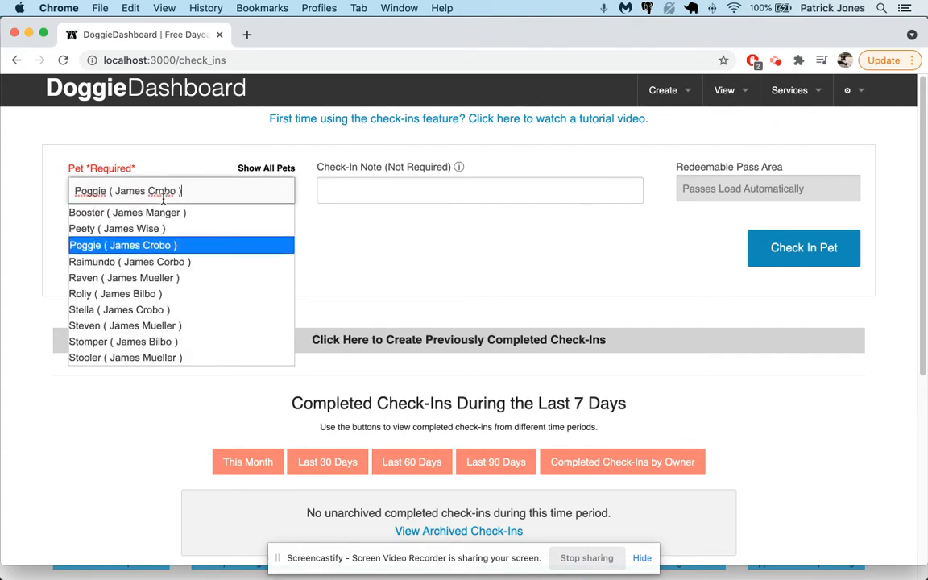
{"action": "key", "text": "Return"}
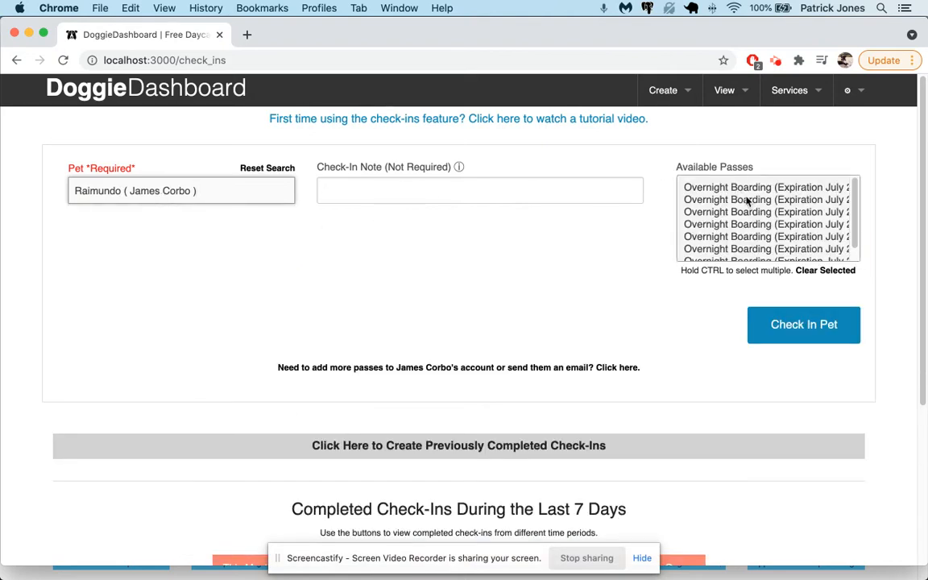
{"action": "scroll", "coordinate": [748, 201], "scroll_direction": "down", "scroll_amount": 2}
{"action": "scroll", "coordinate": [747, 201], "scroll_direction": "up", "scroll_amount": 1}
Add the note 'Raimundo is staying for three nights.', select three Overnight Boarding passes, and check him in.
{"action": "left_click", "coordinate": [485, 188]}
{"action": "type", "text": "Raiumundo i"}
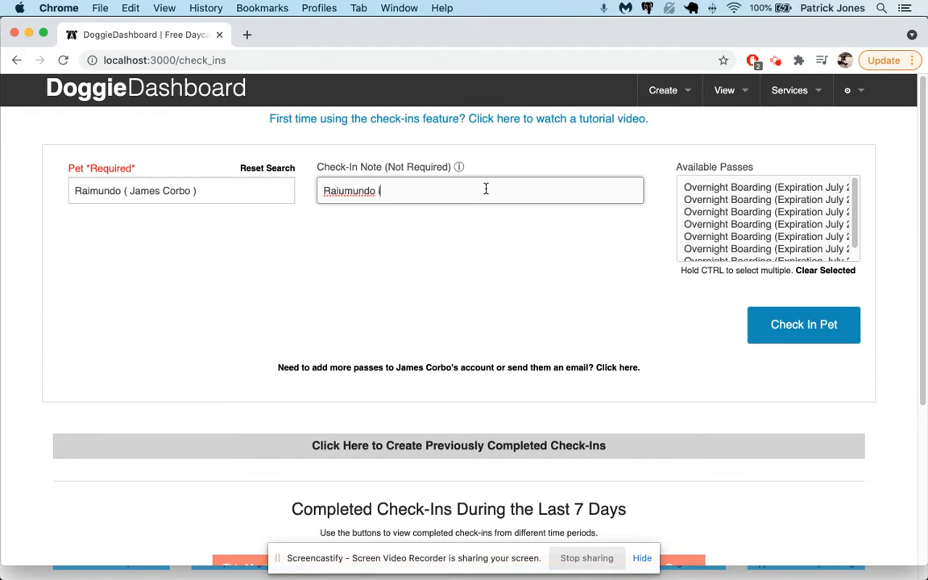
{"action": "type", "text": "mundo is stayin"}
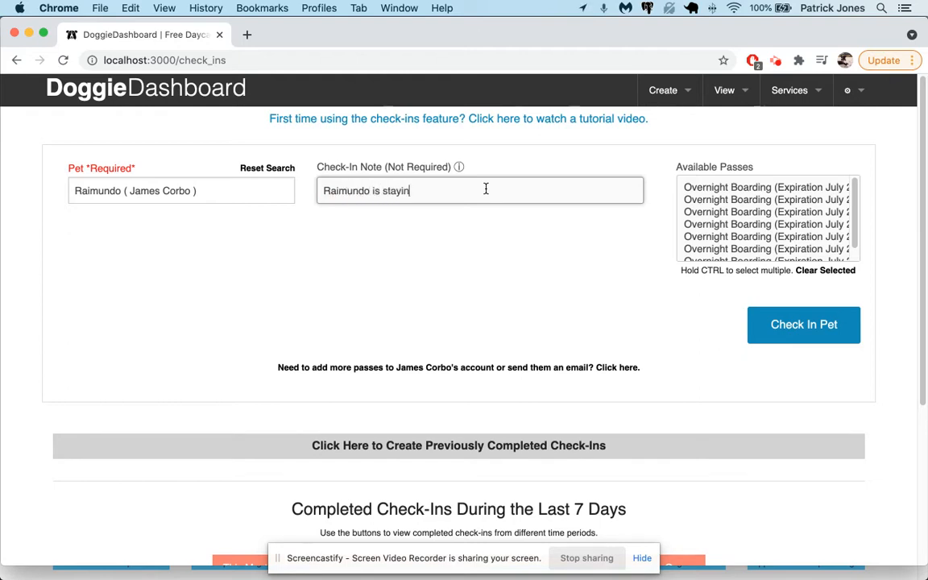
{"action": "type", "text": "g for three nights."}
{"action": "left_click", "coordinate": [741, 189]}
{"action": "left_click_drag", "start_coordinate": [742, 196], "coordinate": [739, 209]}
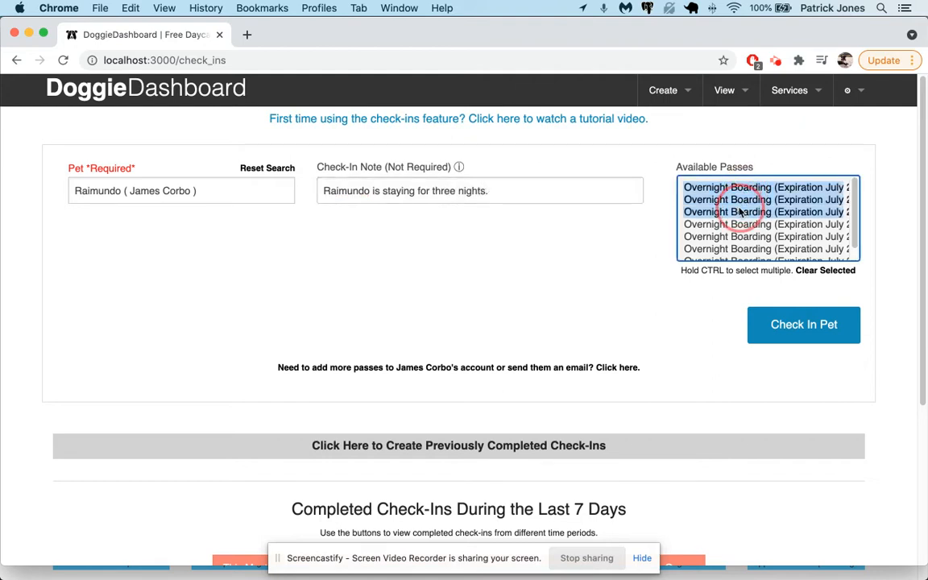
{"action": "left_click", "coordinate": [795, 329]}
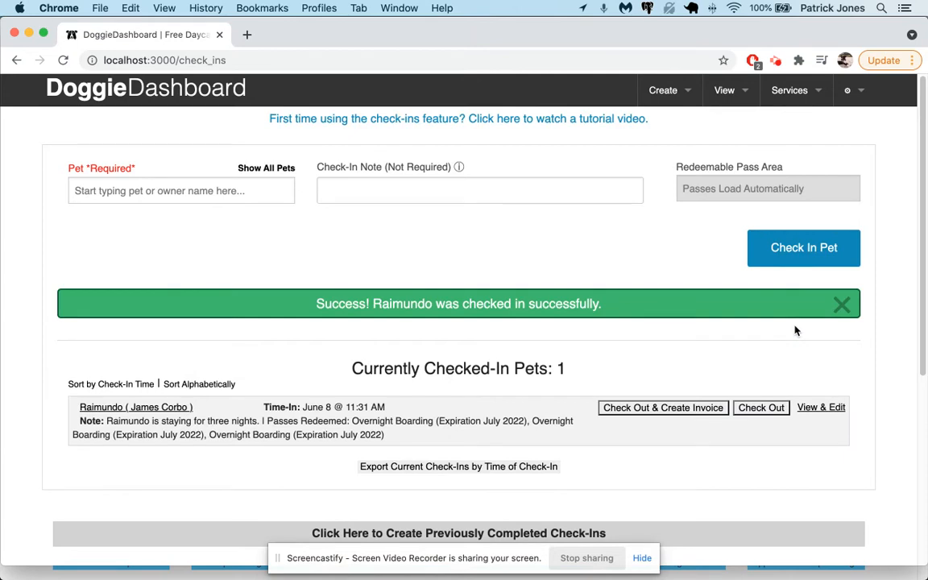
Switch to the Redeemable Passes page and focus the Redeemable Passes by Owner search.
{"action": "scroll", "coordinate": [483, 361], "scroll_direction": "down", "scroll_amount": 1}
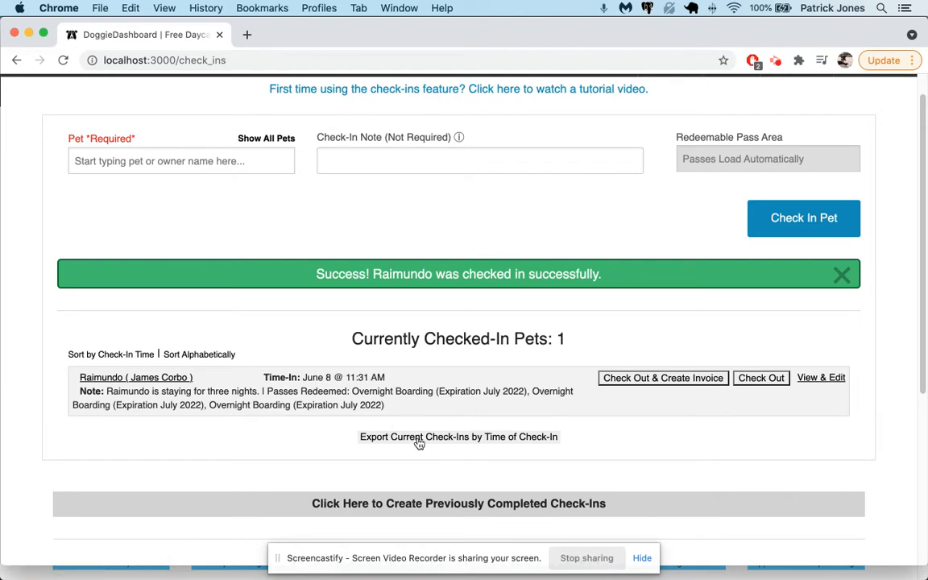
{"action": "scroll", "coordinate": [436, 339], "scroll_direction": "up", "scroll_amount": 1}
{"action": "left_click", "coordinate": [724, 88]}
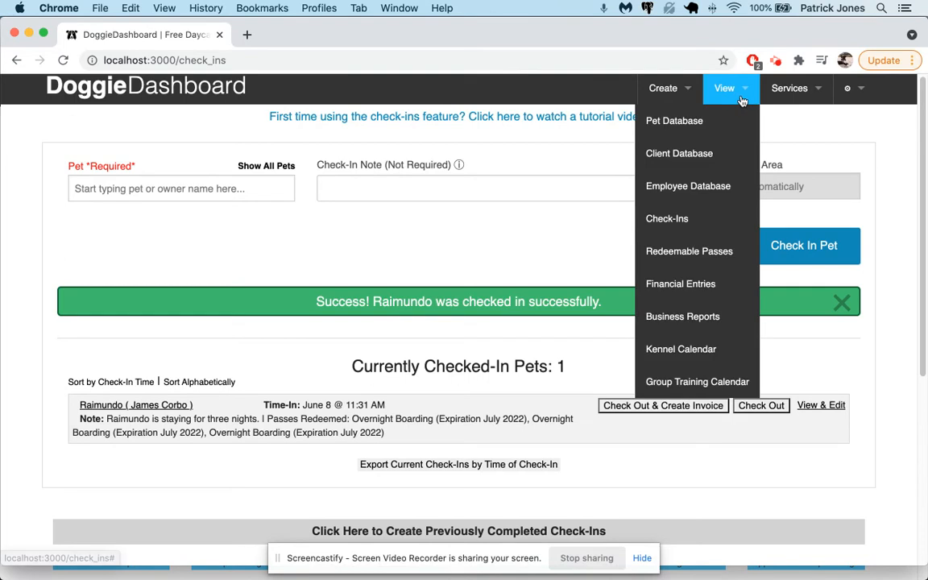
{"action": "left_click", "coordinate": [714, 252]}
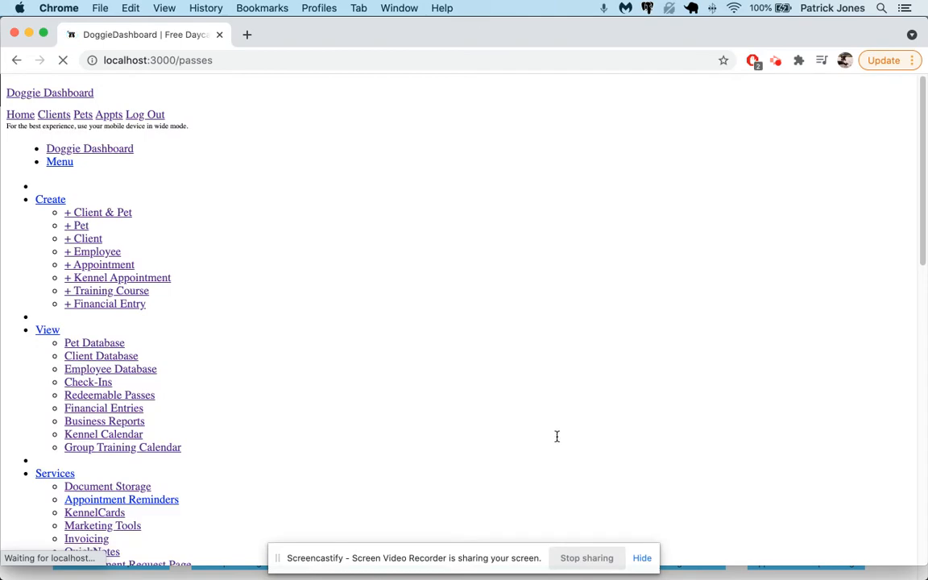
{"action": "scroll", "coordinate": [556, 437], "scroll_direction": "down", "scroll_amount": 2}
{"action": "left_click", "coordinate": [503, 441]}
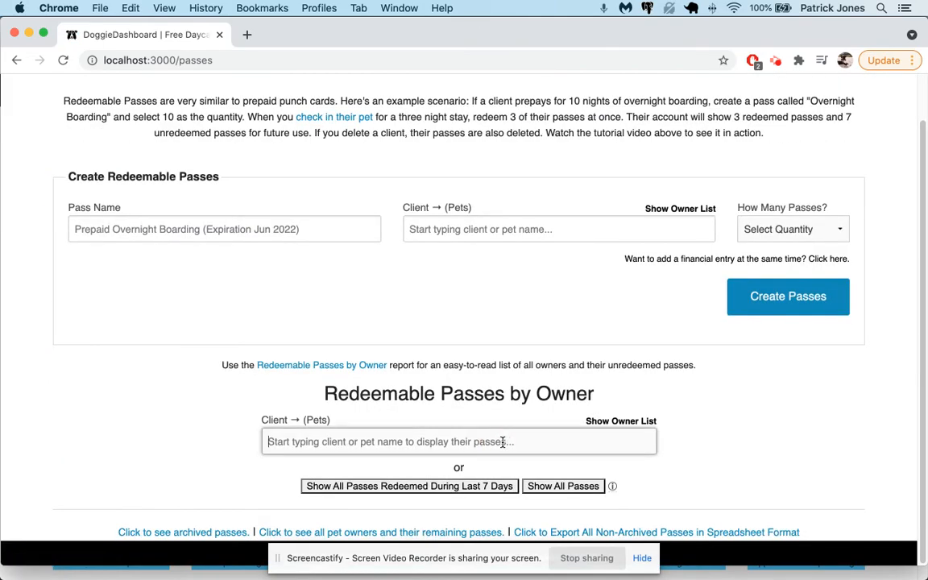
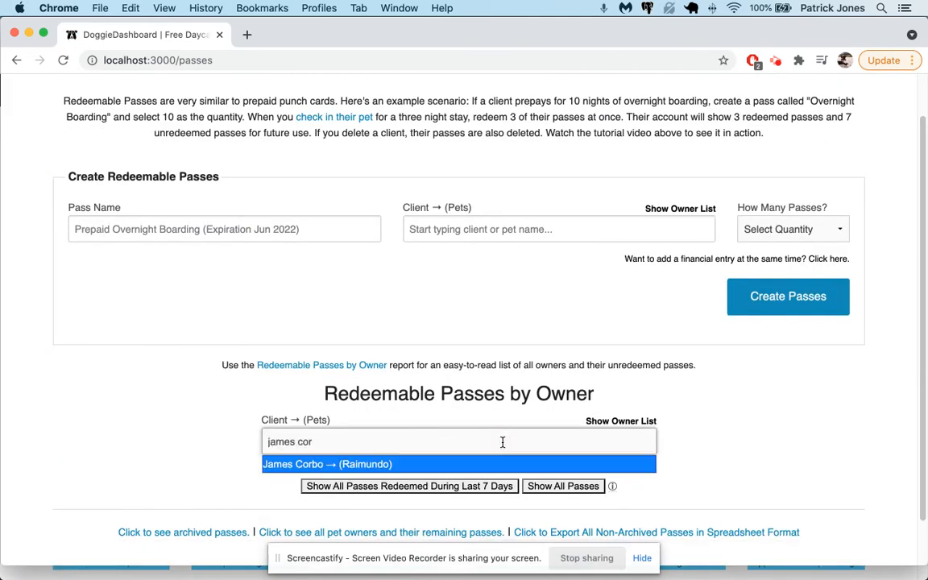
Look up the passes belonging to Raimundo's owner.
{"action": "key", "text": "Return"}
{"action": "scroll", "coordinate": [548, 378], "scroll_direction": "down", "scroll_amount": 5}
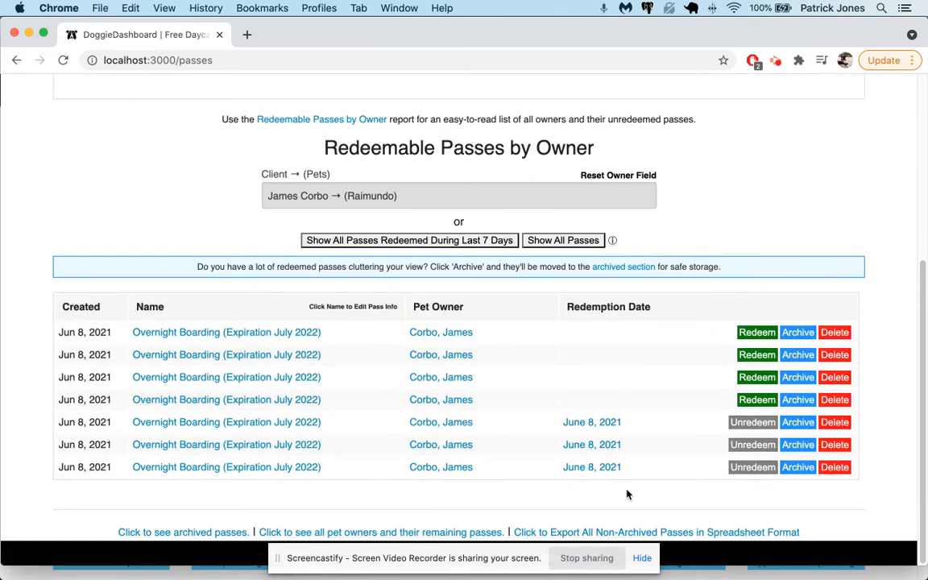
Open the check-in linked to the redemption and review its note of three redeemed passes.
{"action": "left_click", "coordinate": [611, 425]}
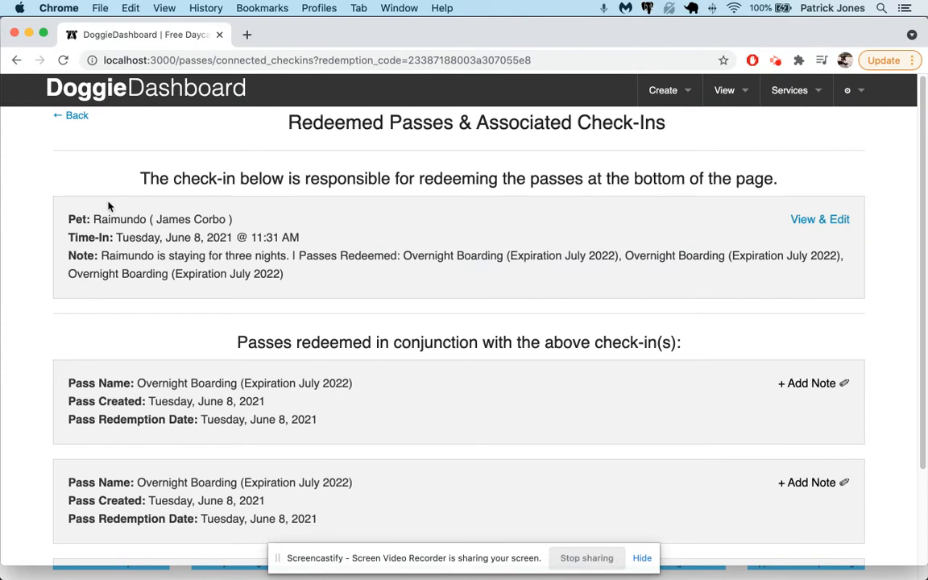
{"action": "left_click_drag", "start_coordinate": [71, 216], "coordinate": [320, 275]}
{"action": "left_click", "coordinate": [311, 276]}
{"action": "scroll", "coordinate": [311, 279], "scroll_direction": "down", "scroll_amount": 3}
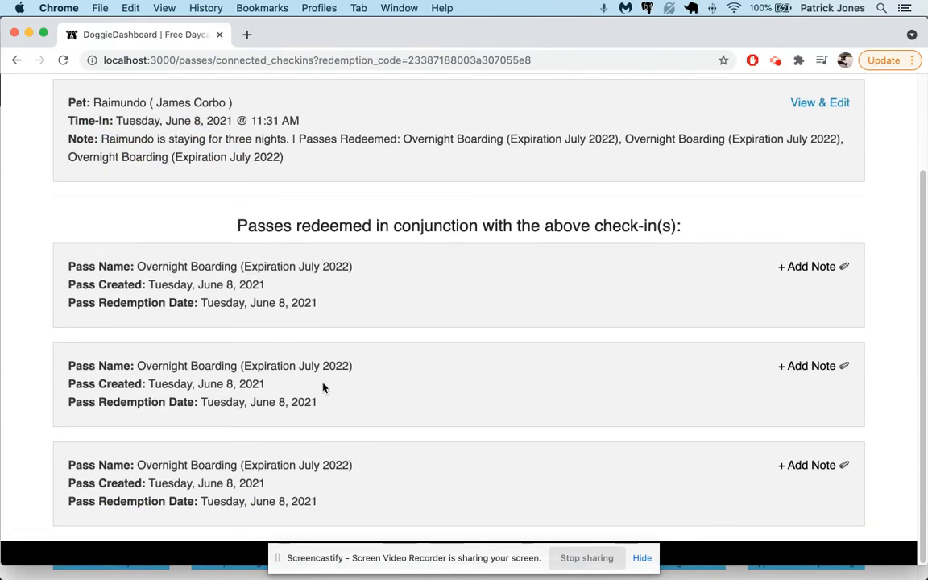
{"action": "scroll", "coordinate": [402, 316], "scroll_direction": "up", "scroll_amount": 3}
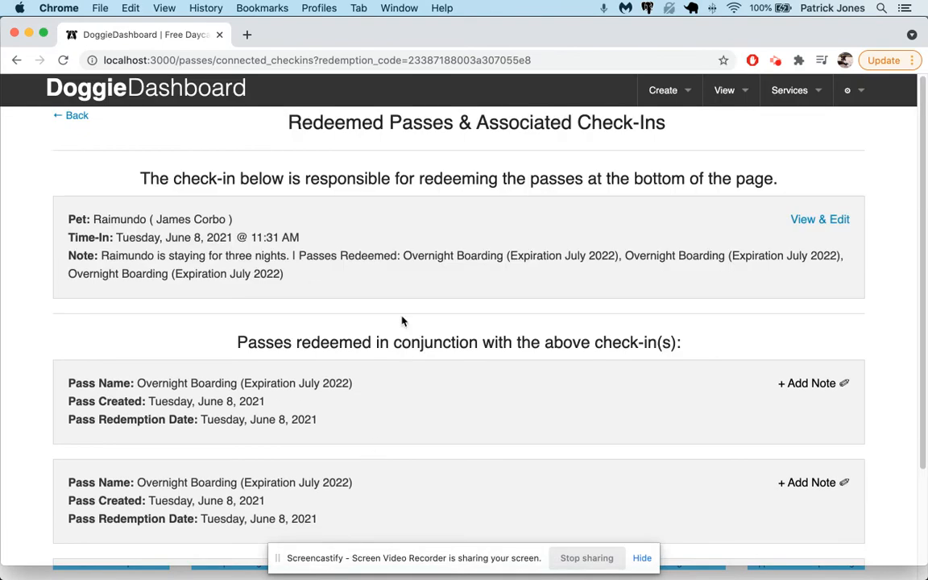
{"action": "left_click", "coordinate": [730, 97]}
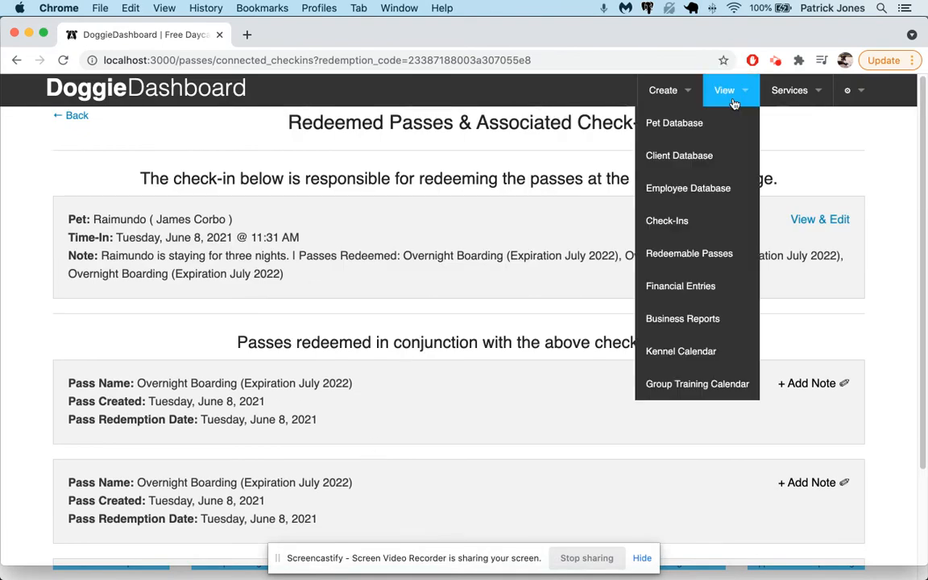
Check Raimundo out on the Check-Ins page, then go to the home dashboard.
{"action": "left_click", "coordinate": [745, 221]}
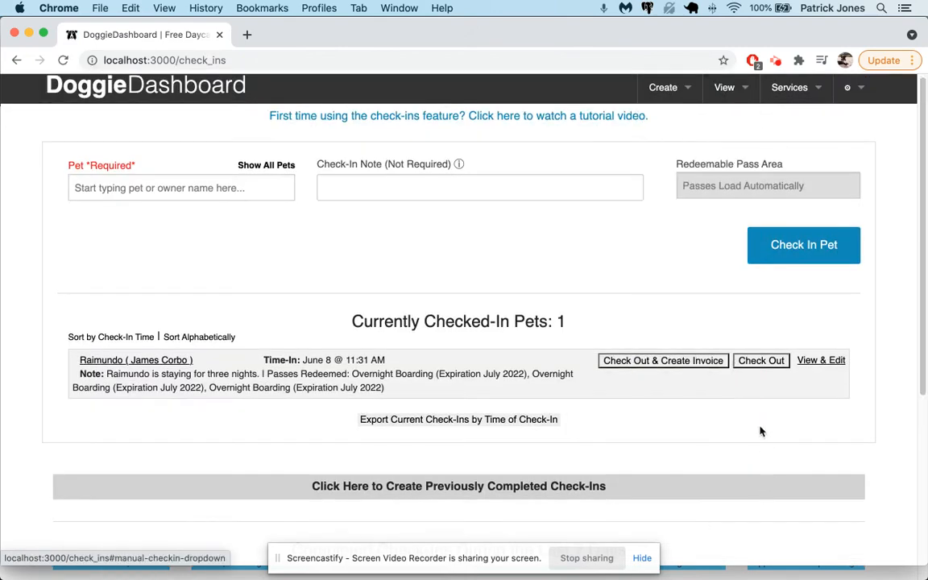
{"action": "left_click", "coordinate": [757, 360]}
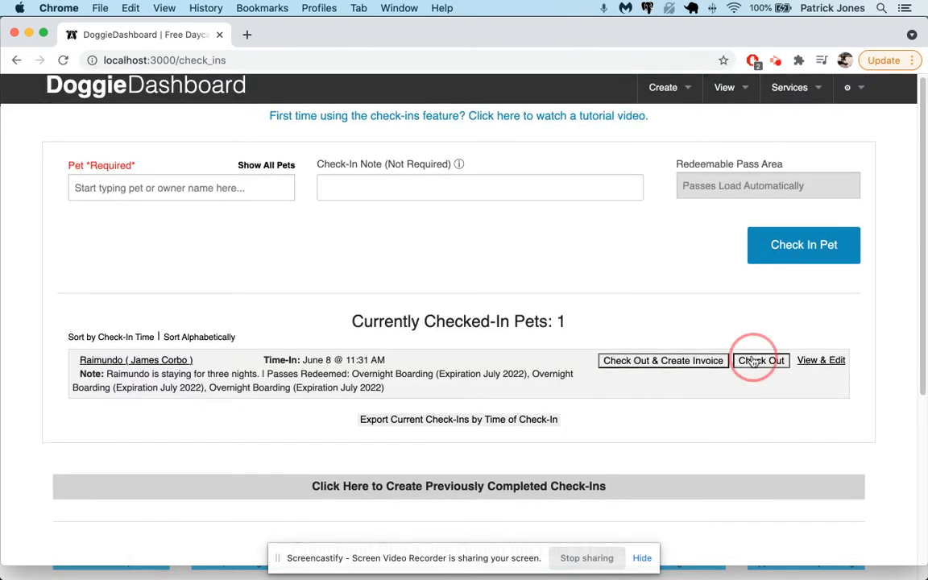
{"action": "left_click", "coordinate": [207, 98]}
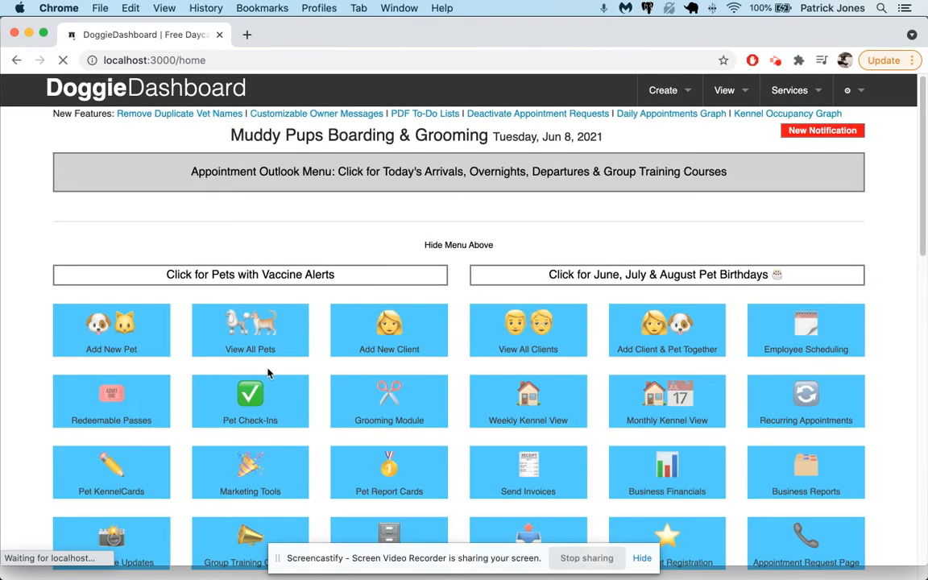
{"action": "scroll", "coordinate": [536, 310], "scroll_direction": "down", "scroll_amount": 10}
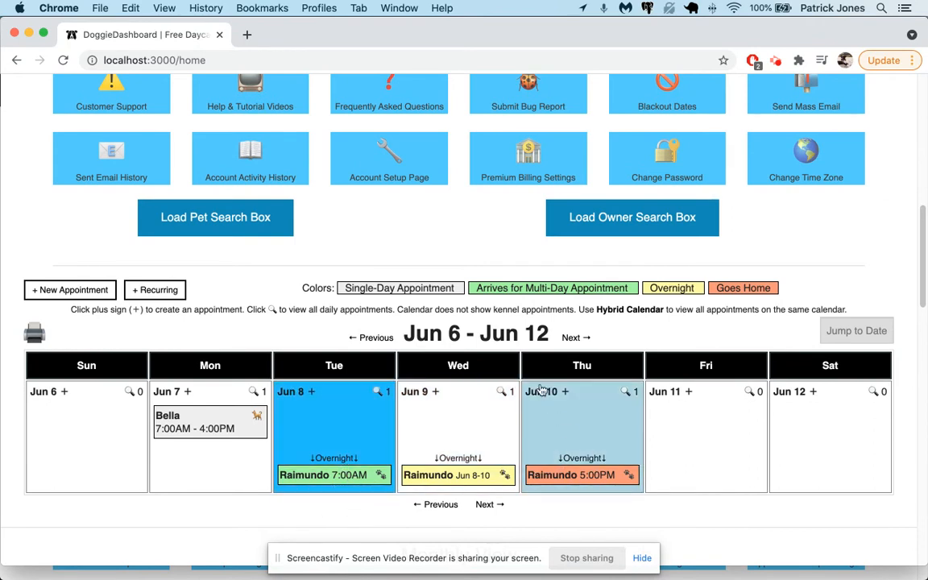
{"action": "scroll", "coordinate": [387, 438], "scroll_direction": "up", "scroll_amount": 10}
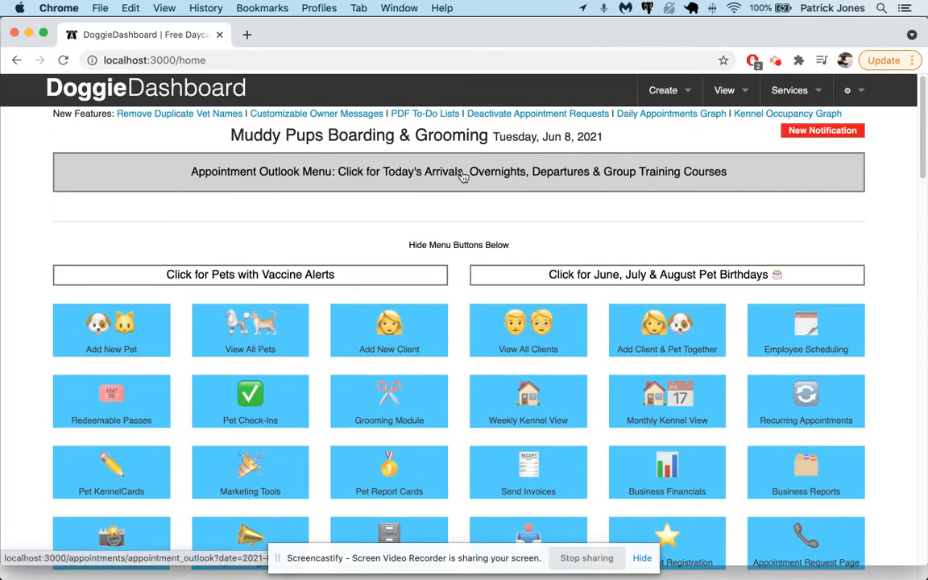
Expand the June 8, 2021 Appointment Outlook to see Raimundo's Jun 8–10 boarding.
{"action": "left_click", "coordinate": [415, 173]}
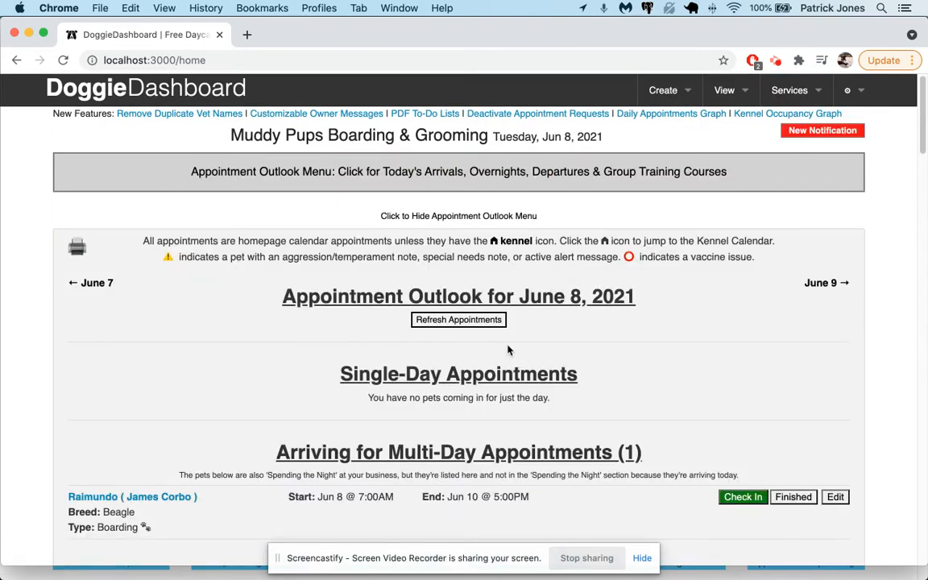
{"action": "scroll", "coordinate": [467, 338], "scroll_direction": "down", "scroll_amount": 1}
{"action": "scroll", "coordinate": [413, 295], "scroll_direction": "down", "scroll_amount": 1}
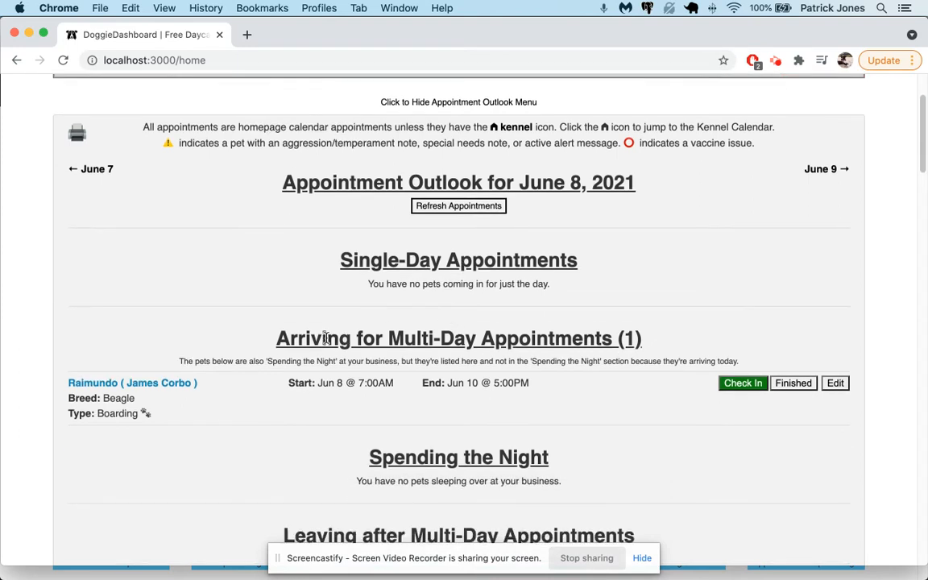
{"action": "scroll", "coordinate": [556, 332], "scroll_direction": "down", "scroll_amount": 1}
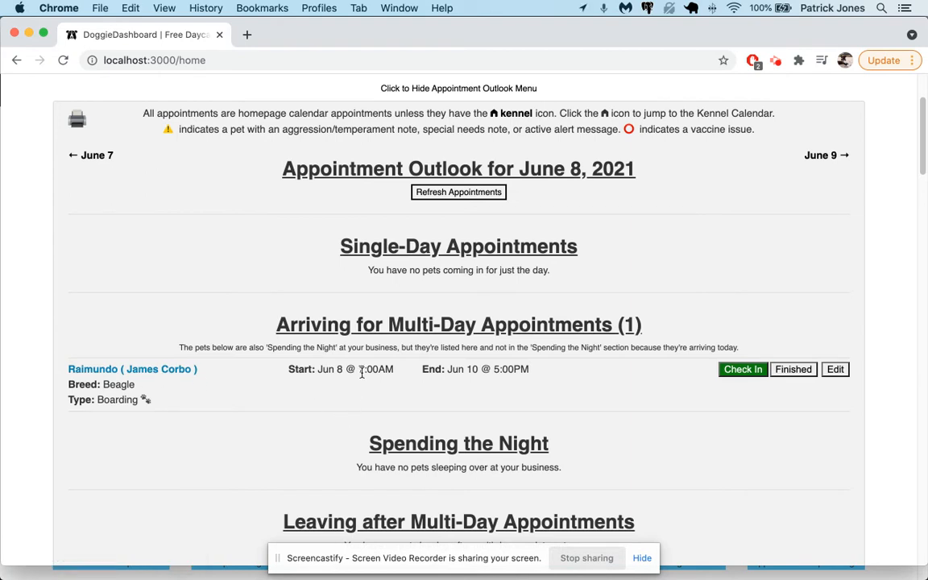
{"action": "scroll", "coordinate": [385, 357], "scroll_direction": "down", "scroll_amount": 1}
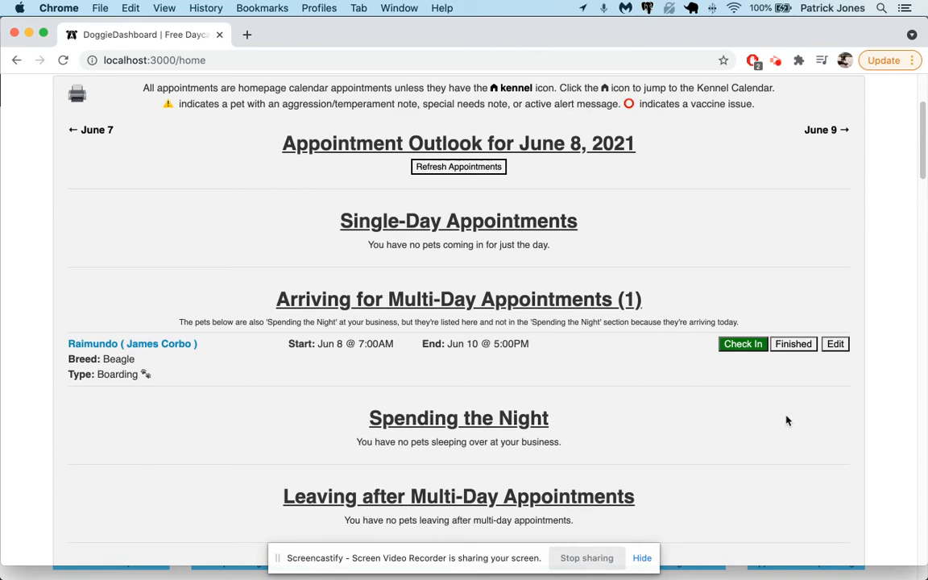
Check Raimundo in, replacing the note with 'Here for three nights' and redeeming the first three passes.
{"action": "left_click", "coordinate": [755, 347]}
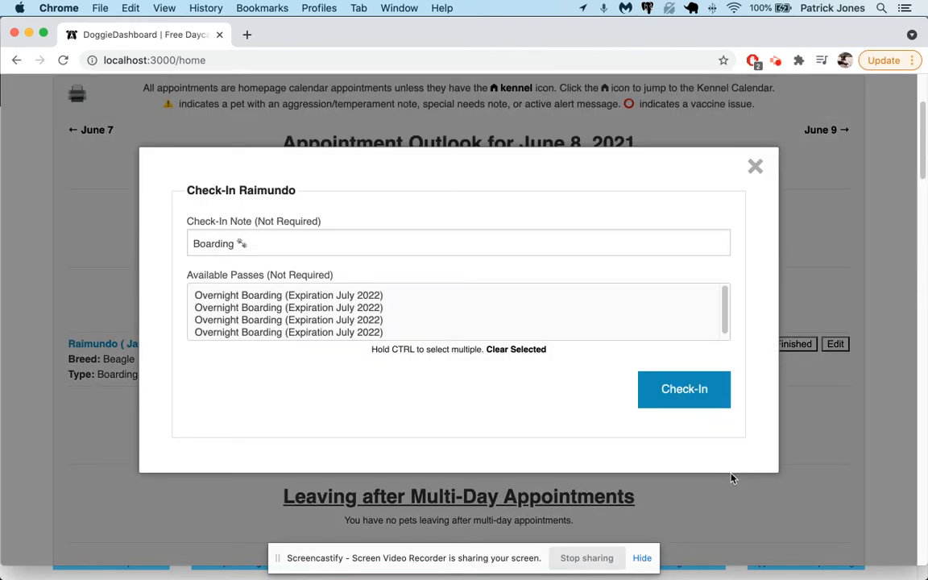
{"action": "triple_click", "coordinate": [248, 244]}
{"action": "type", "text": "Here for three nights"}
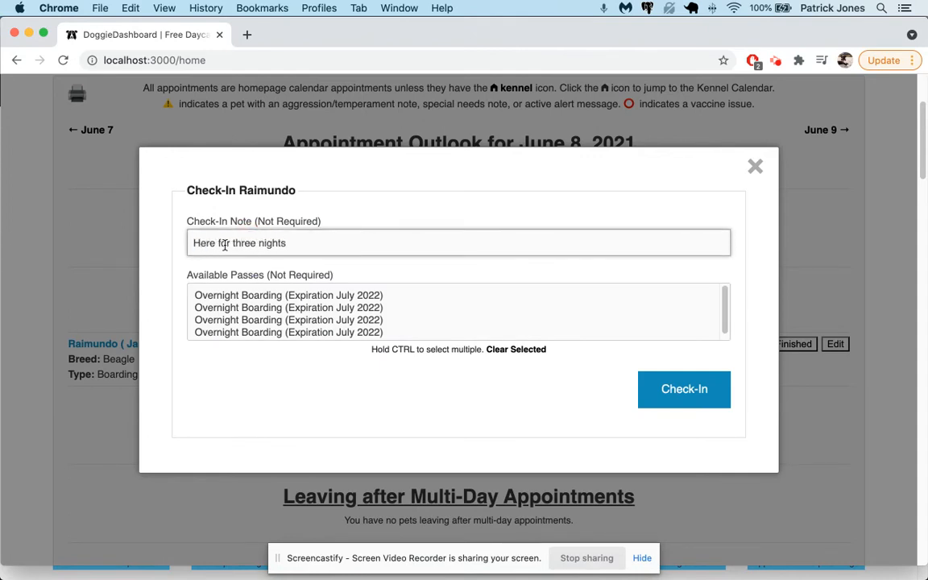
{"action": "left_click", "coordinate": [241, 295]}
{"action": "left_click", "coordinate": [260, 321]}
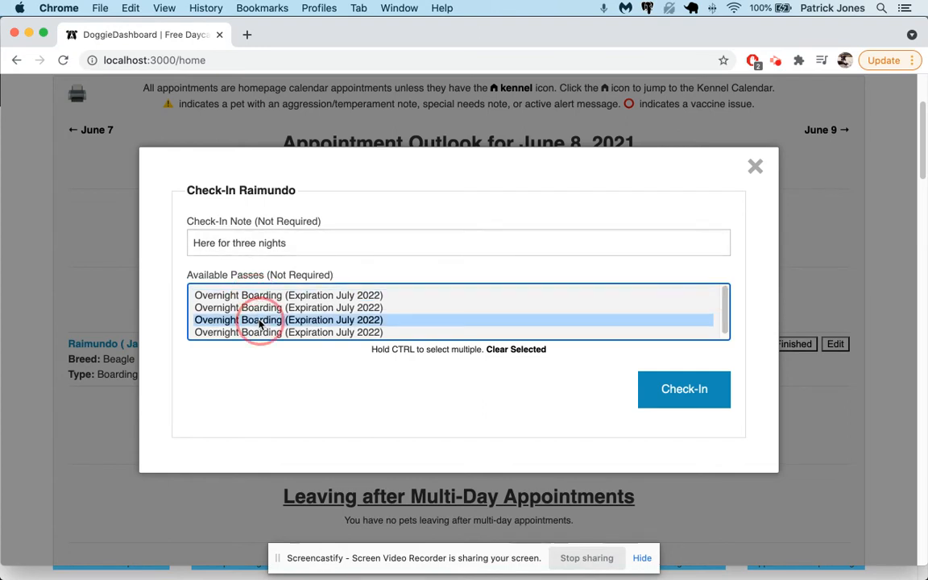
{"action": "left_click_drag", "start_coordinate": [259, 321], "coordinate": [262, 299]}
{"action": "left_click", "coordinate": [674, 398]}
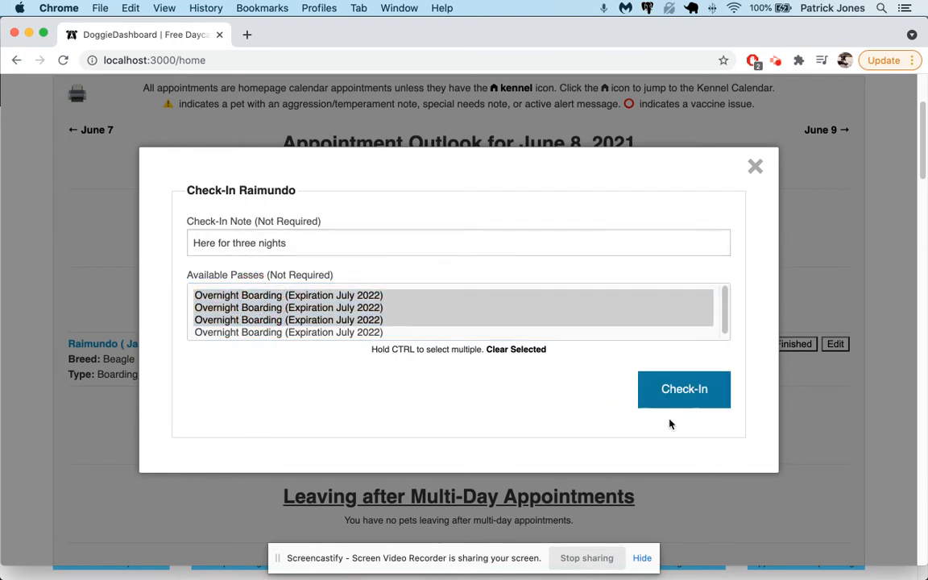
{"action": "left_click", "coordinate": [804, 173]}
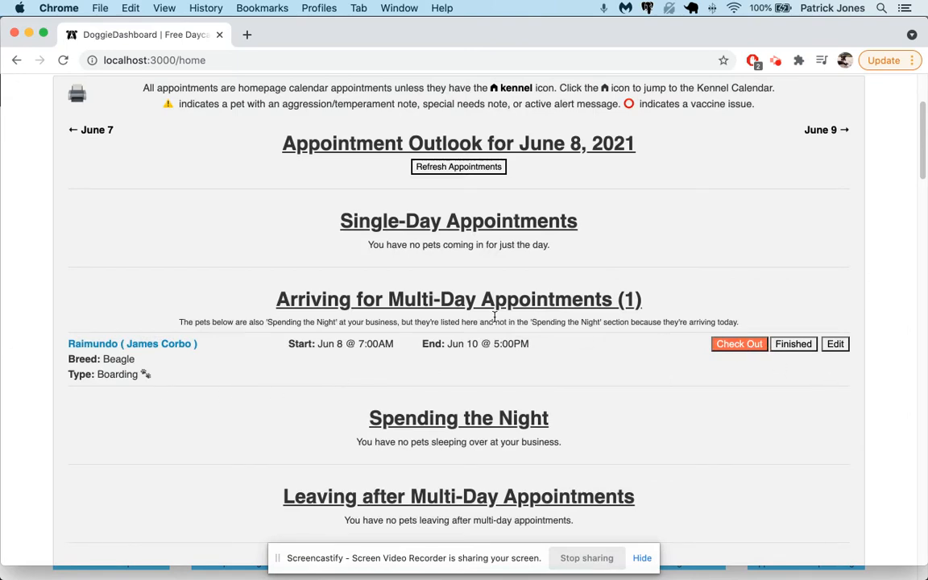
{"action": "scroll", "coordinate": [564, 314], "scroll_direction": "up", "scroll_amount": 3}
On the Check-Ins page, review Raimundo's new check-in note listing the redeemed passes.
{"action": "left_click", "coordinate": [724, 90]}
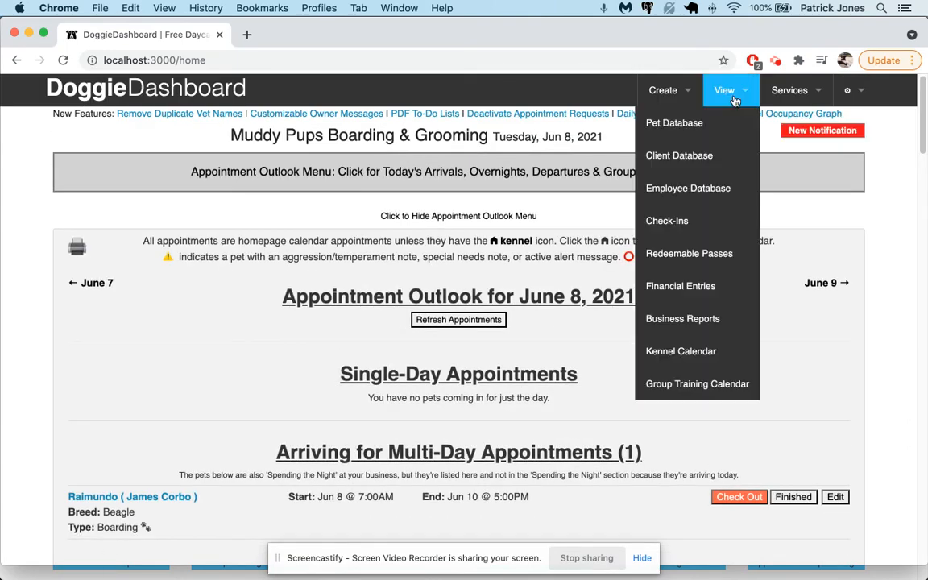
{"action": "left_click", "coordinate": [701, 218]}
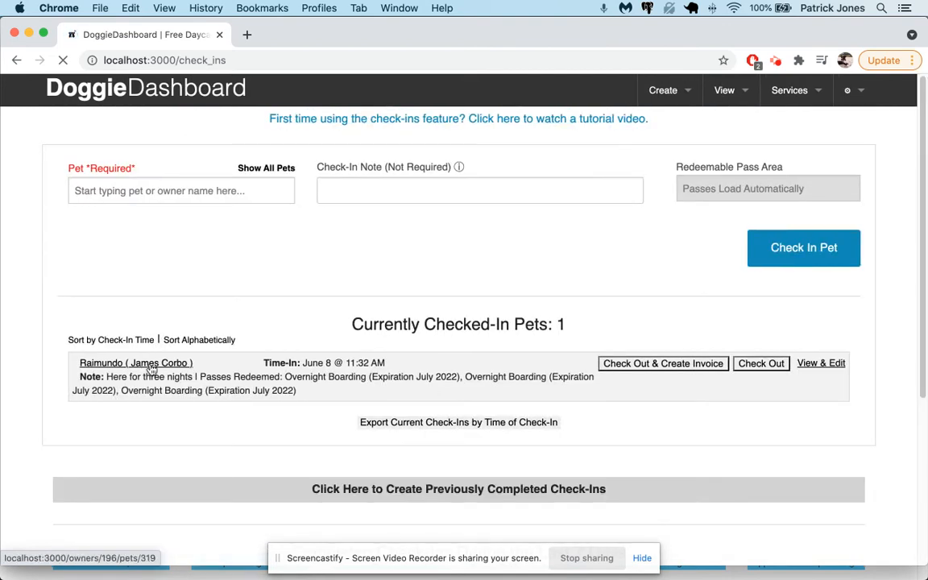
{"action": "left_click_drag", "start_coordinate": [106, 377], "coordinate": [206, 377]}
{"action": "left_click", "coordinate": [315, 393]}
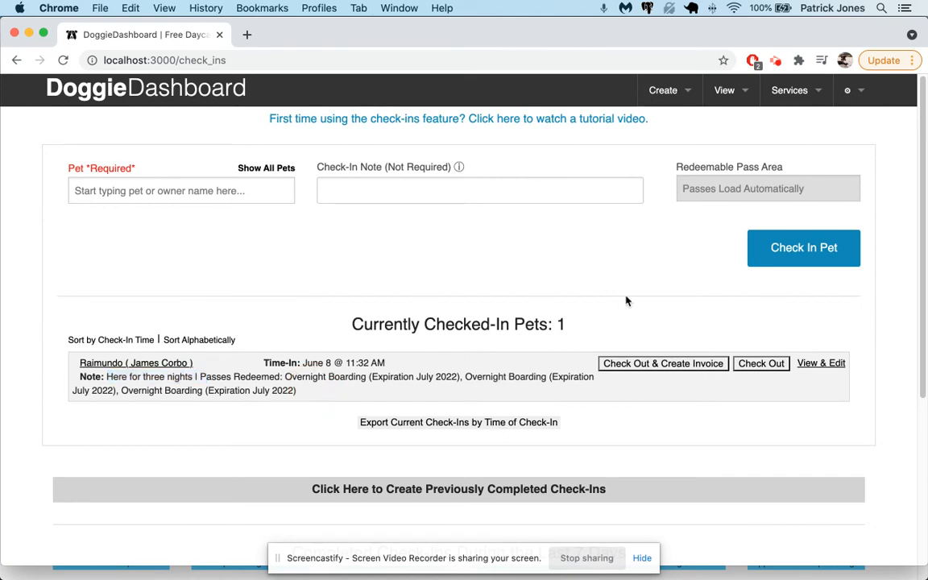
Return to the Redeemable Passes page and focus the owner search field.
{"action": "left_click", "coordinate": [729, 91]}
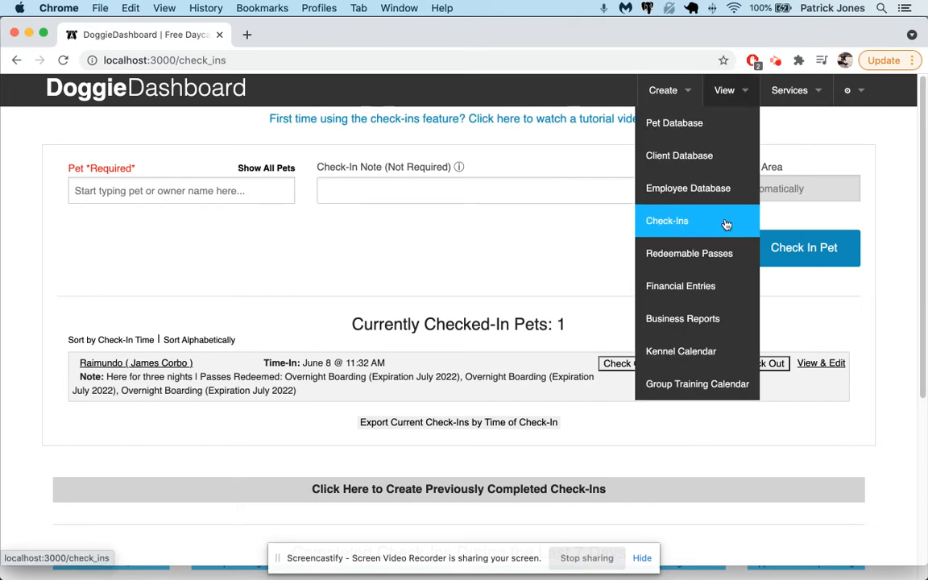
{"action": "left_click", "coordinate": [723, 255]}
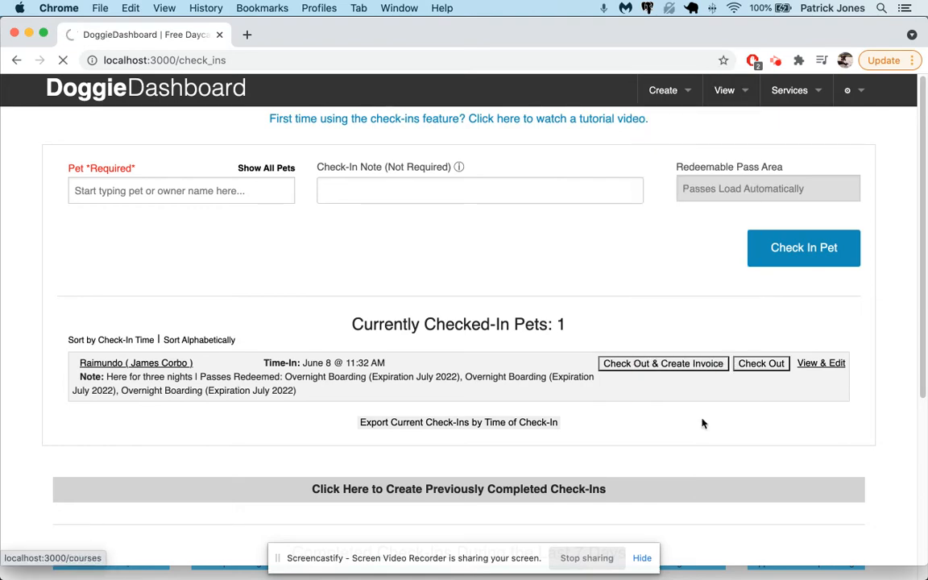
{"action": "scroll", "coordinate": [548, 407], "scroll_direction": "down", "scroll_amount": 1}
{"action": "left_click", "coordinate": [483, 437]}
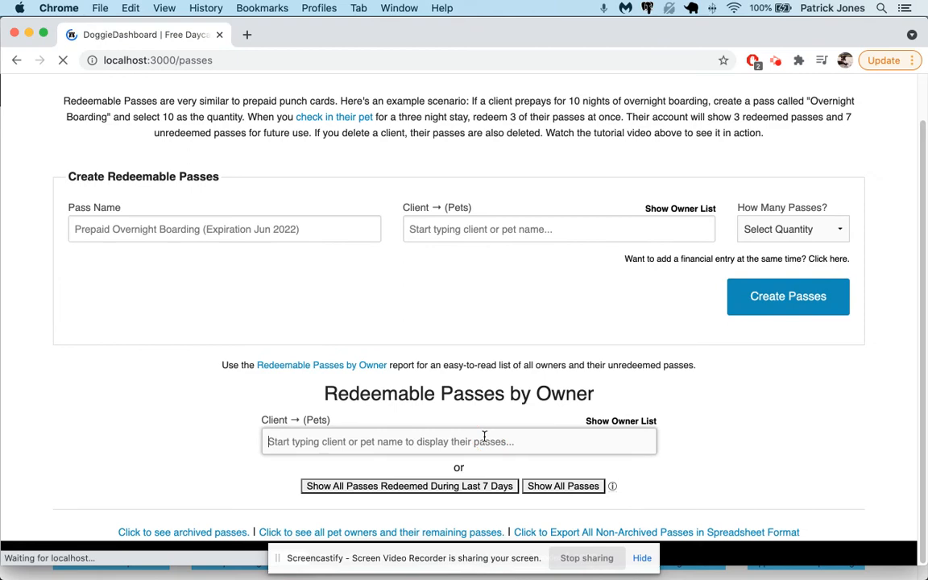
Look up the passes of Raimundo's owner through the owner autocomplete.
{"action": "type", "text": "na"}
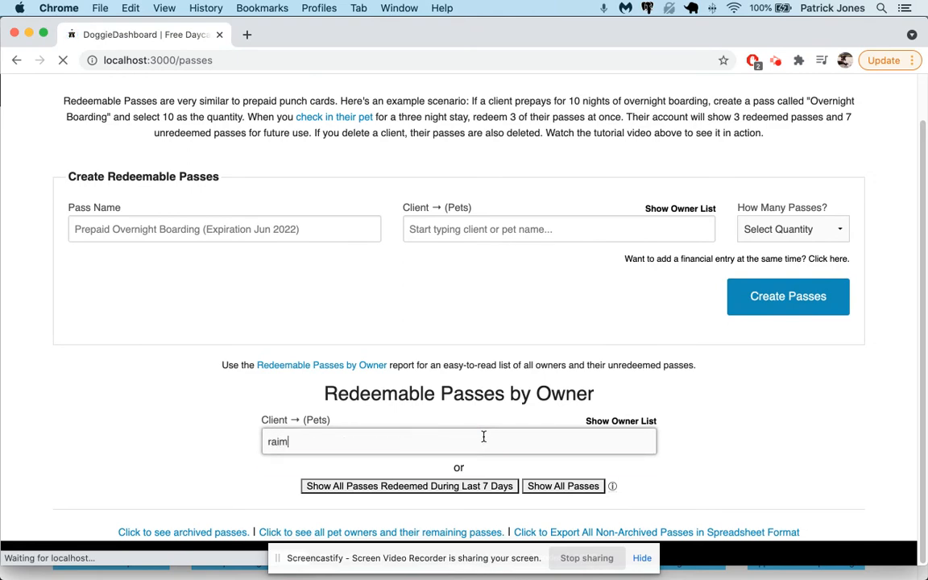
{"action": "key", "text": "Return"}
{"action": "scroll", "coordinate": [505, 385], "scroll_direction": "down", "scroll_amount": 5}
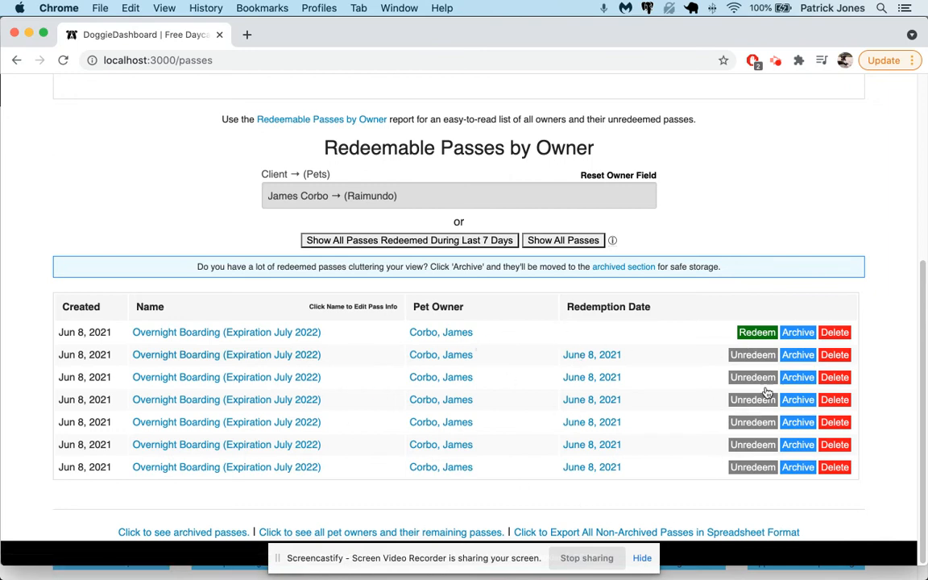
Archive the redeemed Overnight Boarding passes in rows two through six and the last row.
{"action": "left_click", "coordinate": [805, 358]}
{"action": "left_click", "coordinate": [804, 378]}
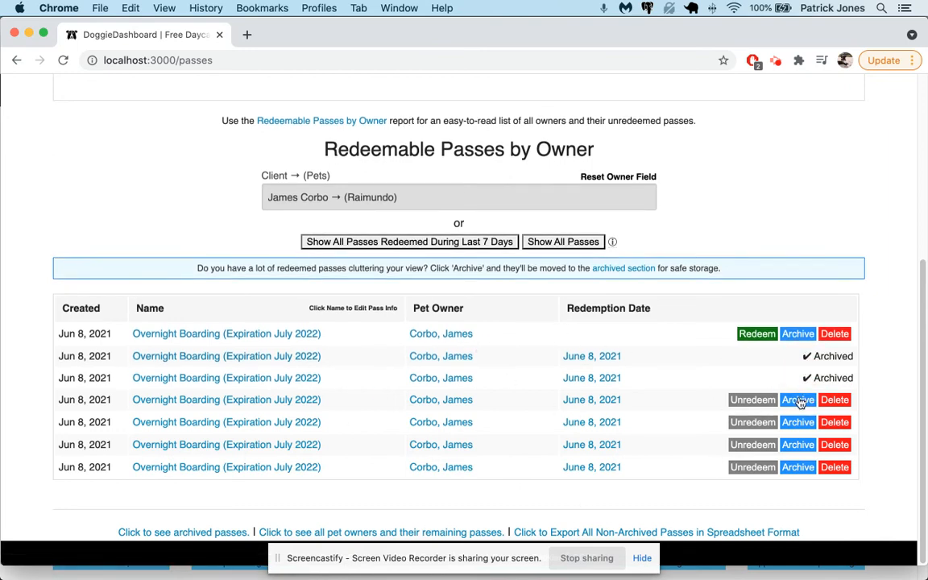
{"action": "left_click", "coordinate": [803, 399]}
{"action": "left_click", "coordinate": [801, 426]}
{"action": "left_click", "coordinate": [803, 444]}
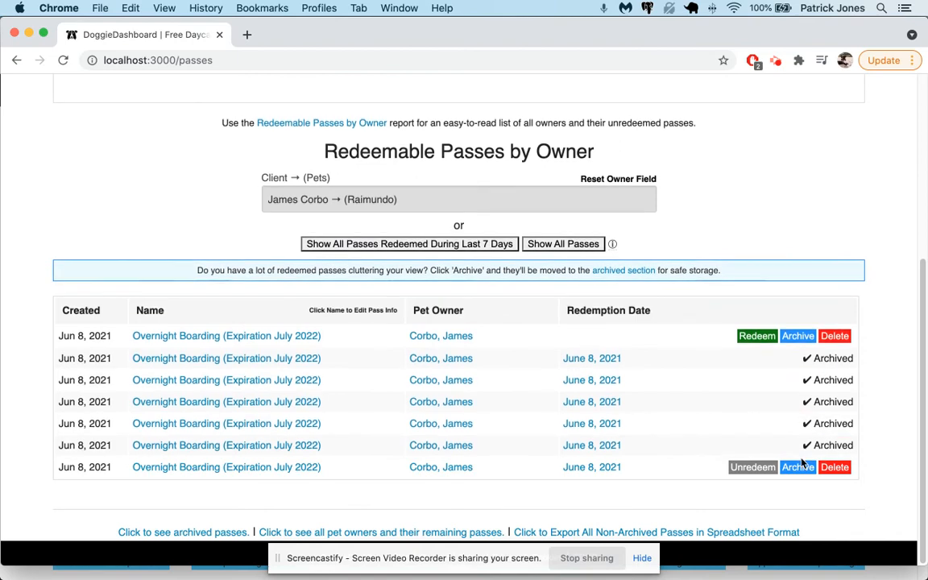
{"action": "left_click", "coordinate": [802, 468]}
{"action": "scroll", "coordinate": [686, 389], "scroll_direction": "up", "scroll_amount": 5}
Check Raimundo out on the Check-Ins page.
{"action": "left_click", "coordinate": [725, 91]}
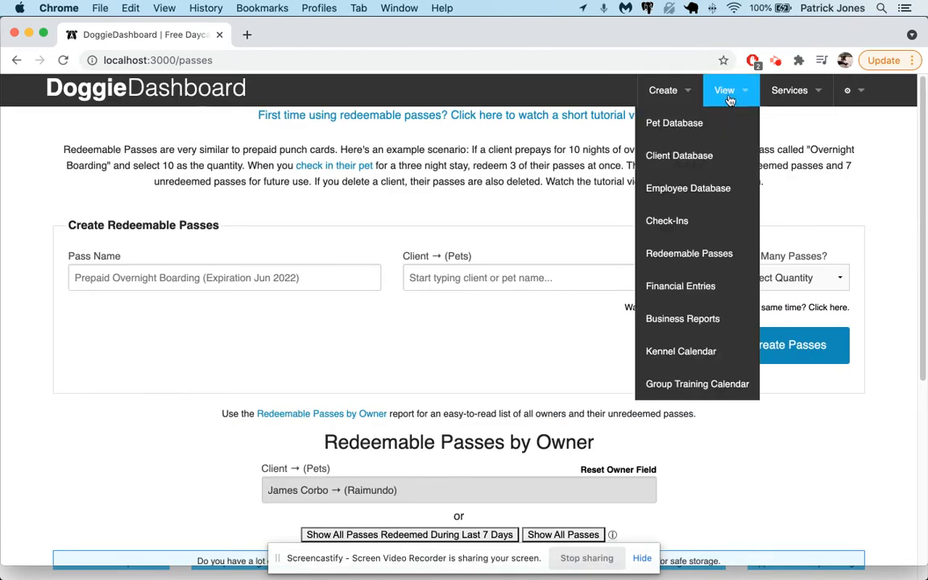
{"action": "left_click", "coordinate": [710, 215]}
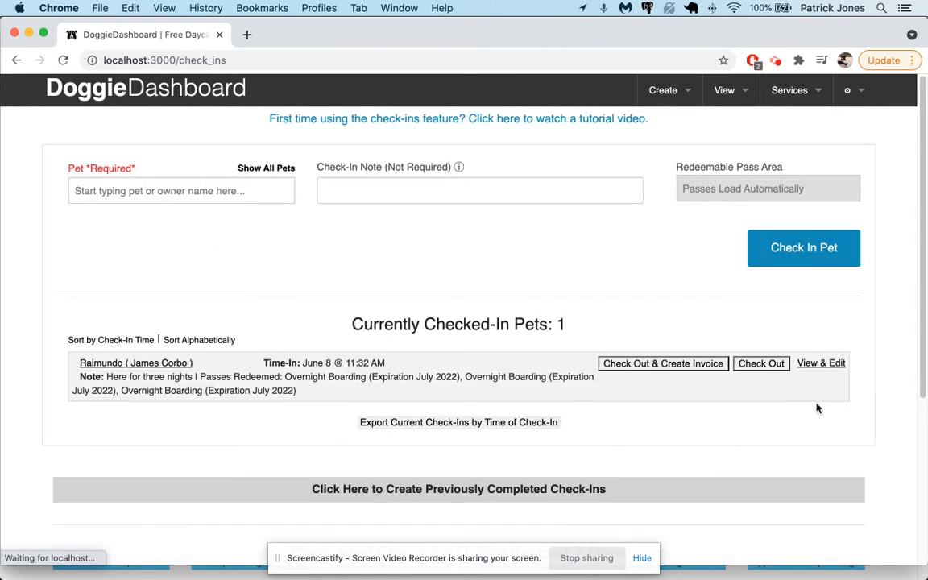
{"action": "left_click", "coordinate": [772, 365]}
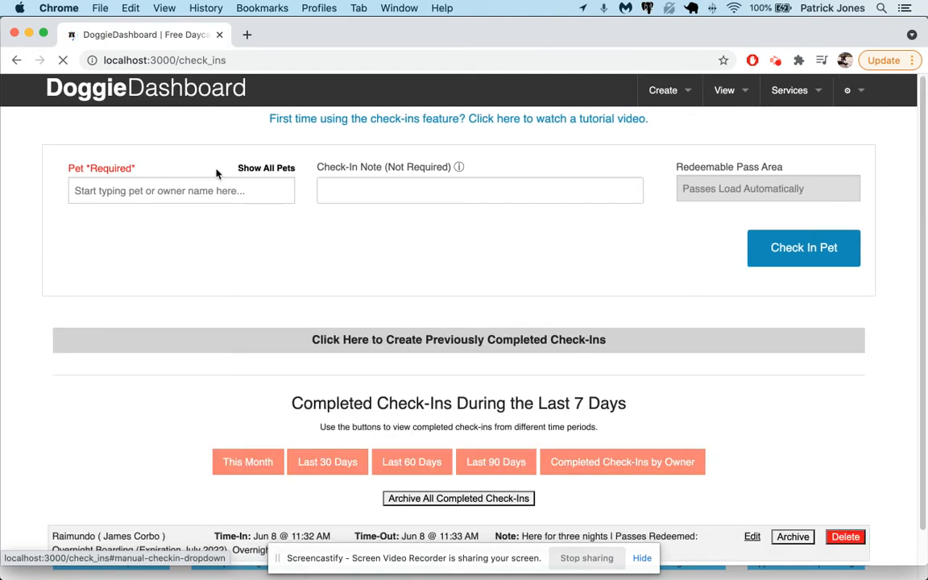
Start a new check-in for Raimundo and choose his Overnight Boarding pass.
{"action": "left_click", "coordinate": [227, 193]}
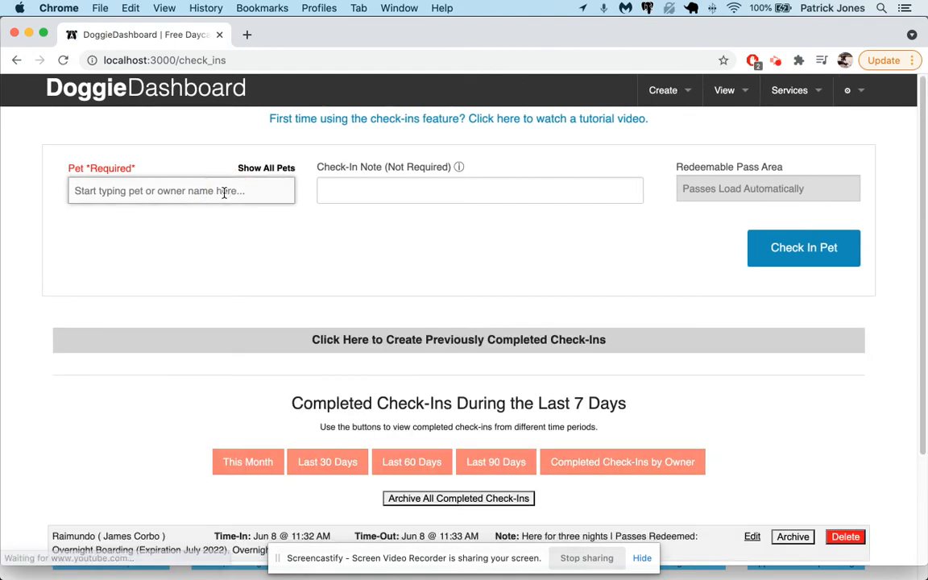
{"action": "type", "text": "raim"}
{"action": "key", "text": "Return"}
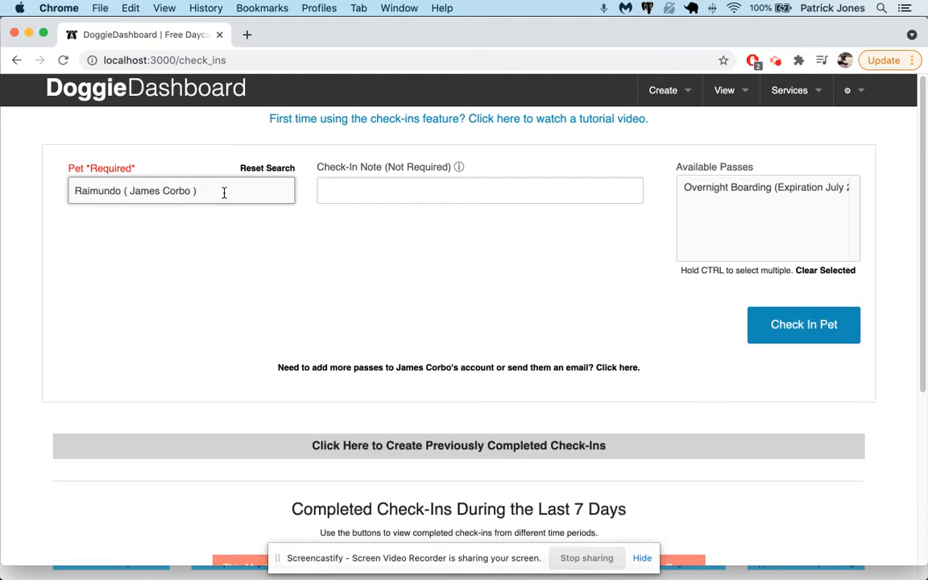
{"action": "left_click", "coordinate": [703, 190]}
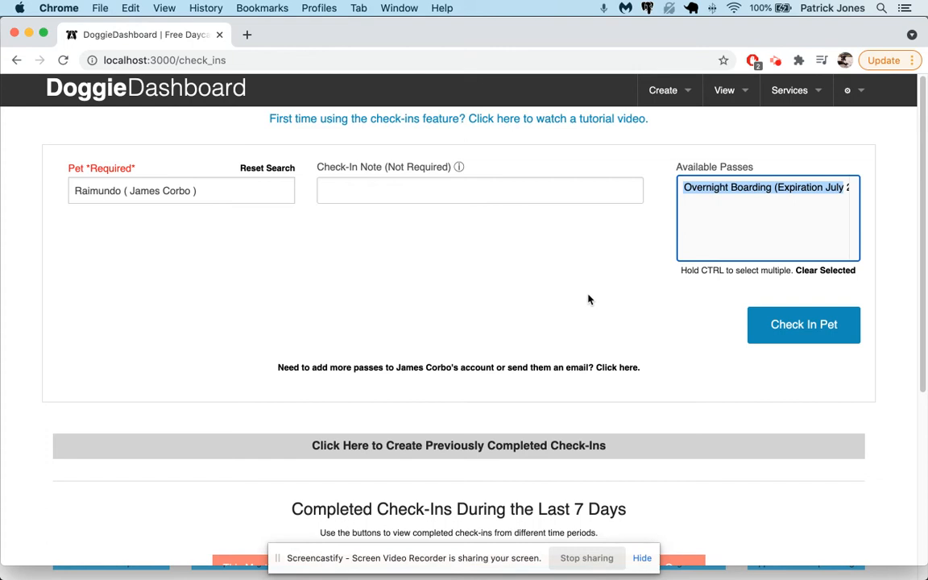
Open the section for adding more passes to Raimundo's owner.
{"action": "scroll", "coordinate": [514, 352], "scroll_direction": "down", "scroll_amount": 1}
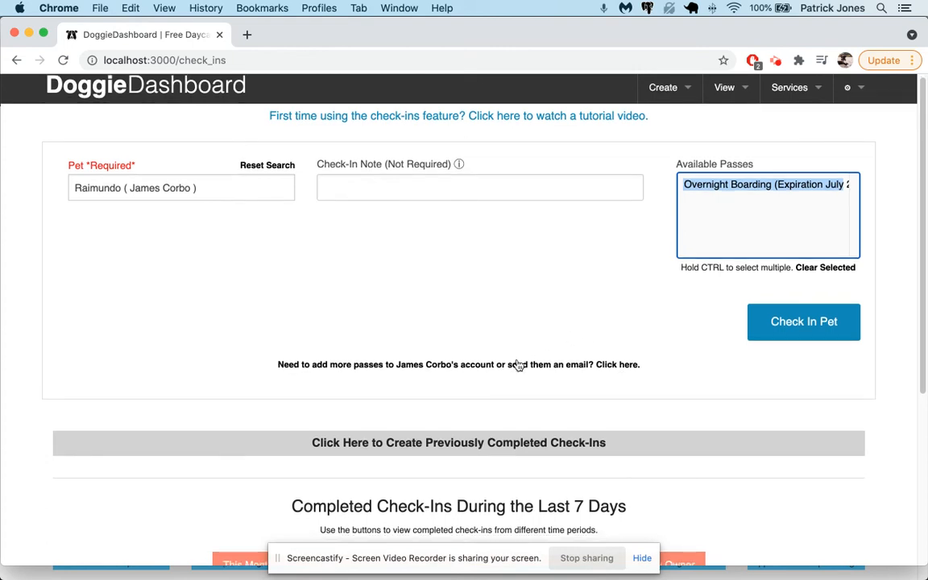
{"action": "left_click", "coordinate": [518, 364]}
{"action": "scroll", "coordinate": [518, 364], "scroll_direction": "down", "scroll_amount": 3}
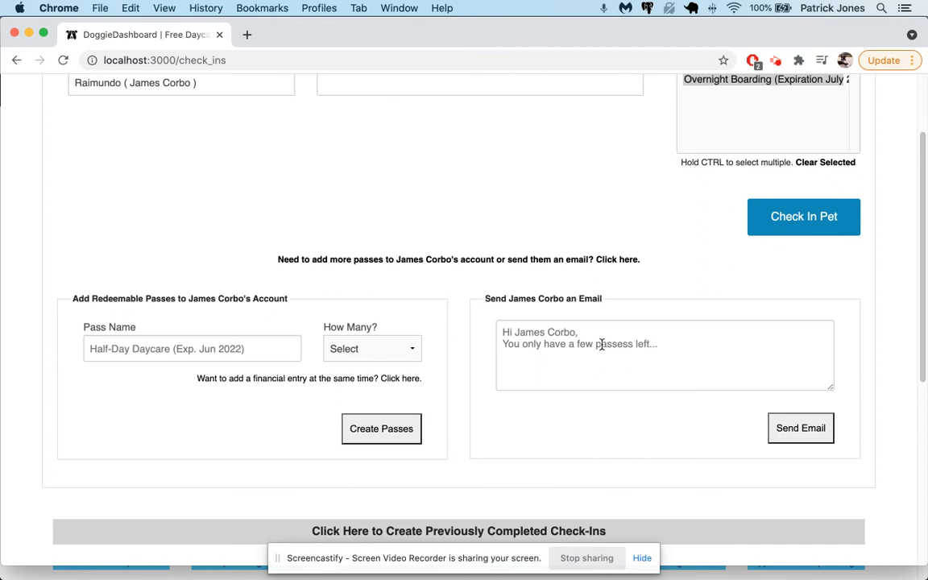
{"action": "left_click", "coordinate": [555, 344]}
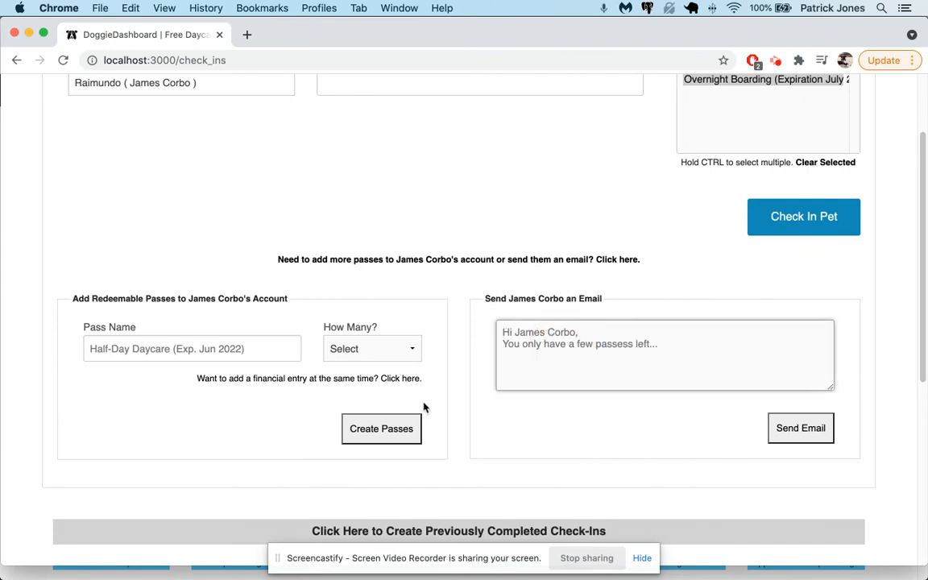
Fill in a pass name and set the number of passes to 3.
{"action": "left_click", "coordinate": [270, 352]}
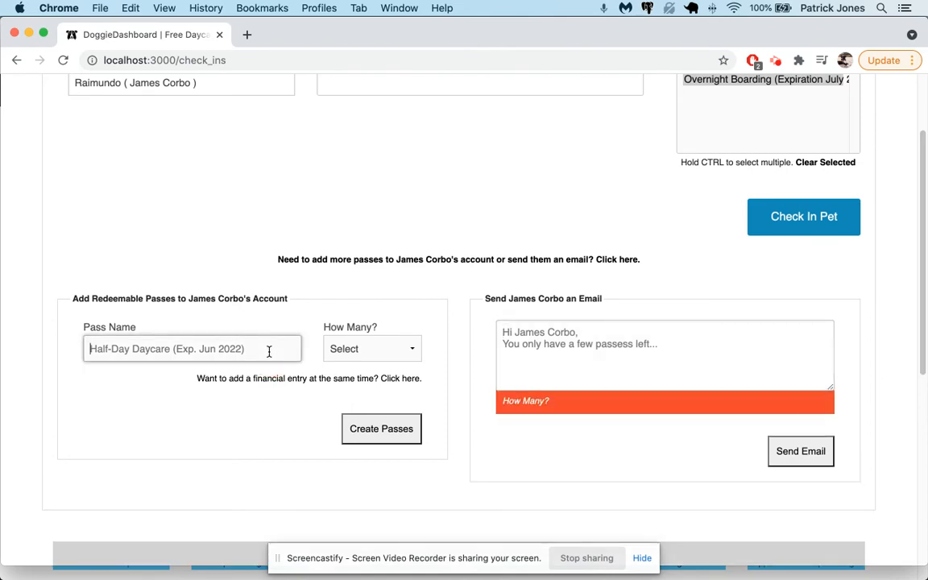
{"action": "type", "text": "Overnight Passes Aag"}
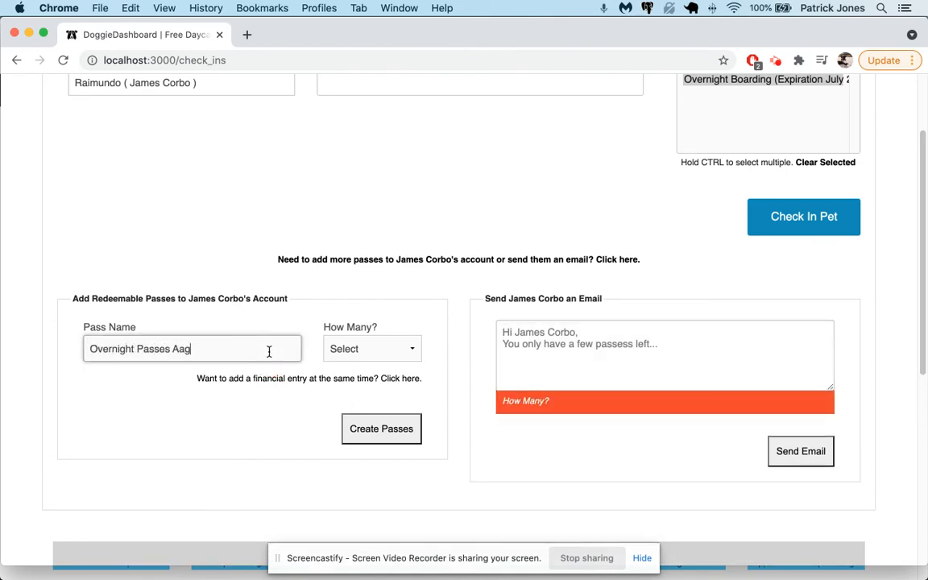
{"action": "key", "text": "Tab"}
{"action": "key", "text": "3"}
{"action": "left_click", "coordinate": [385, 435]}
Rename the passes to 'July Passes', create the three of them, and select one for redemption.
{"action": "left_click", "coordinate": [175, 344]}
{"action": "key", "text": "super+a"}
{"action": "type", "text": "J"}
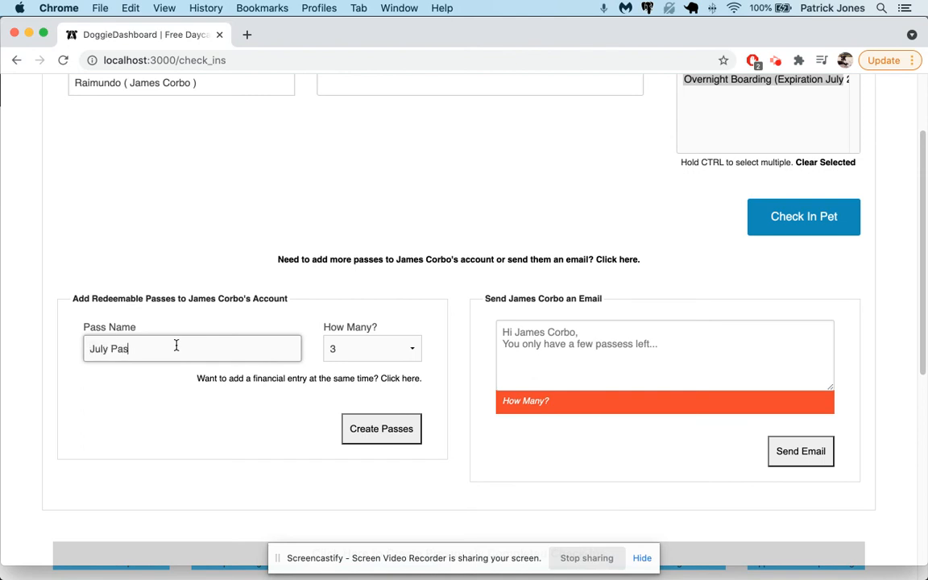
{"action": "left_click", "coordinate": [385, 430]}
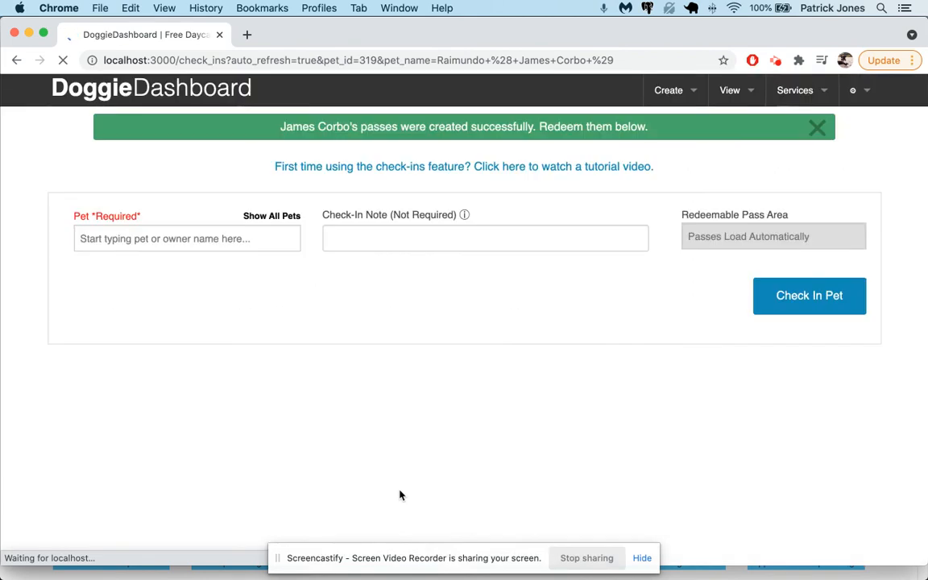
{"action": "left_click", "coordinate": [718, 274]}
{"action": "key", "text": "Up"}
{"action": "key", "text": "Up"}
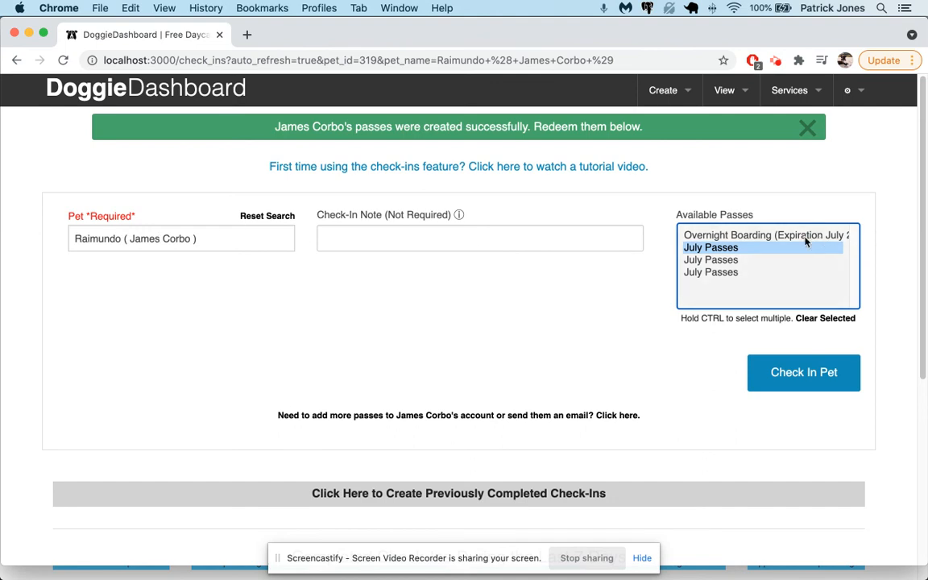
Select the Overnight Boarding pass instead, then return to the dashboard home page.
{"action": "left_click", "coordinate": [741, 234]}
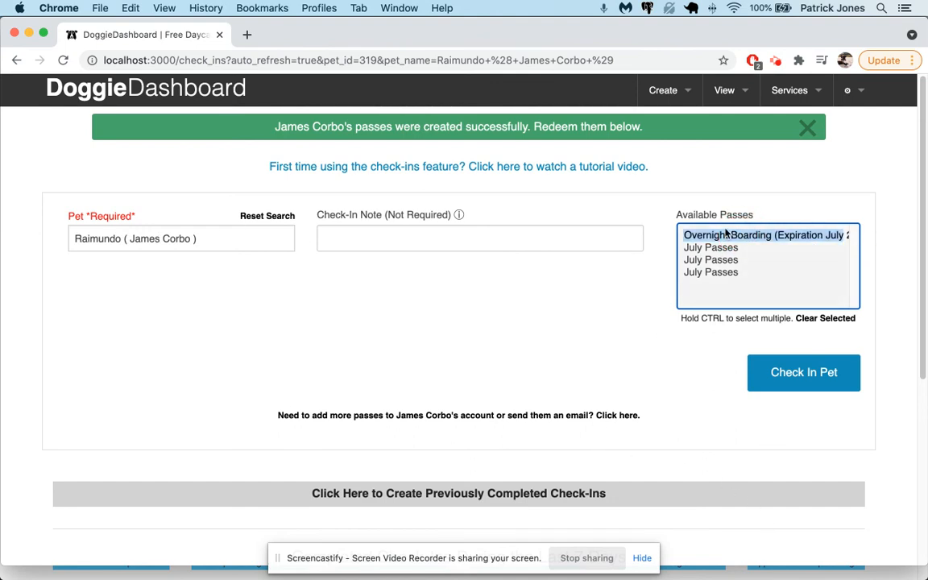
{"action": "left_click", "coordinate": [723, 91]}
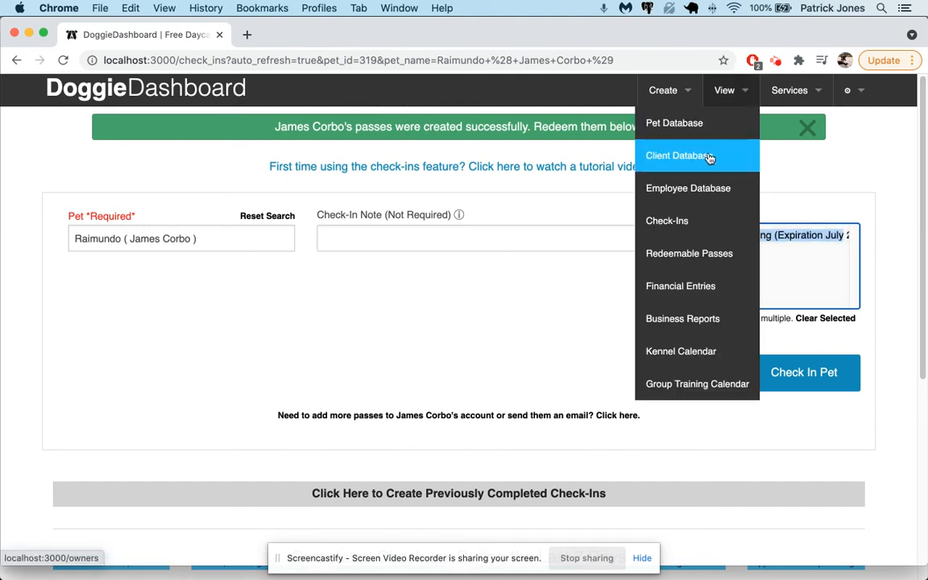
{"action": "left_click", "coordinate": [150, 97]}
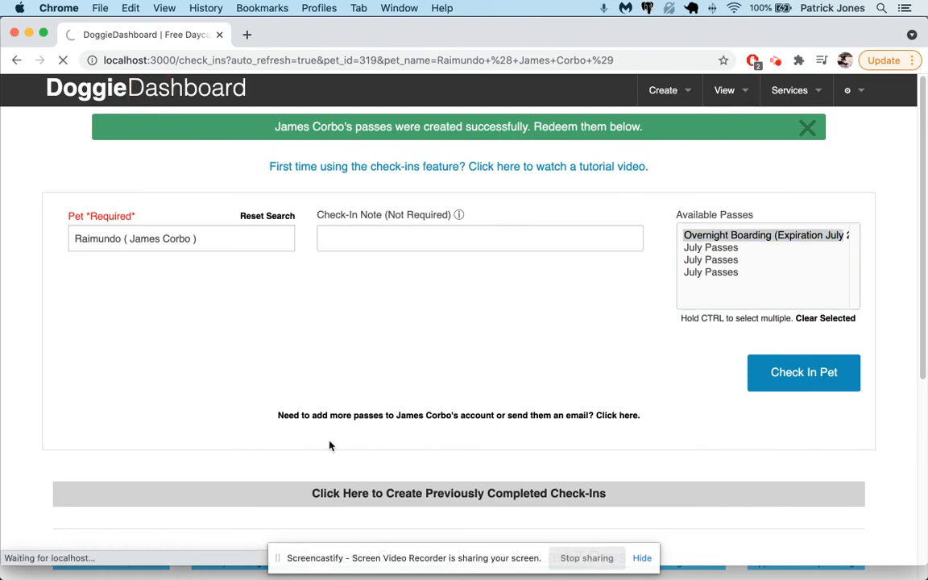
{"action": "scroll", "coordinate": [335, 440], "scroll_direction": "down", "scroll_amount": 10}
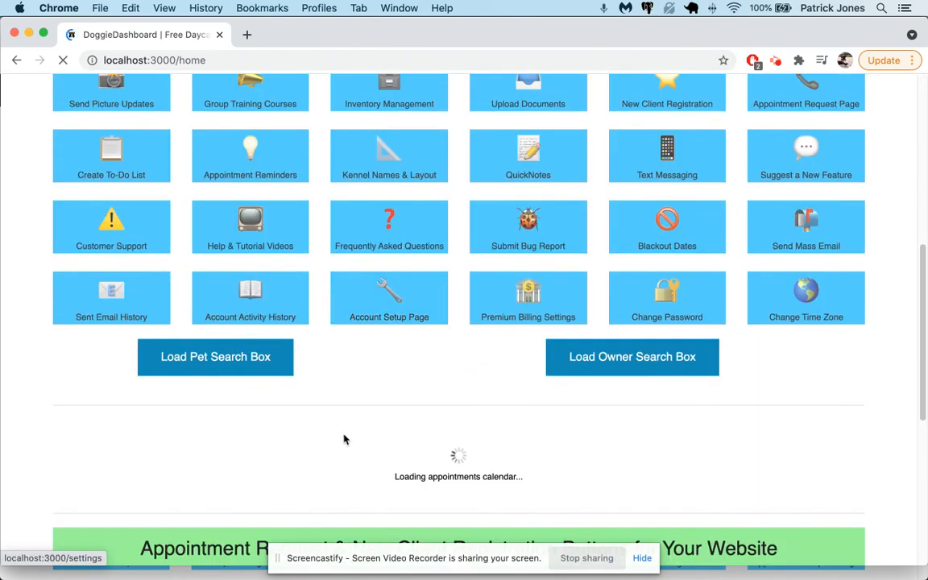
Search for Raimundo's owner by surname and expand the owner's Redeemable Passes list.
{"action": "left_click", "coordinate": [642, 360]}
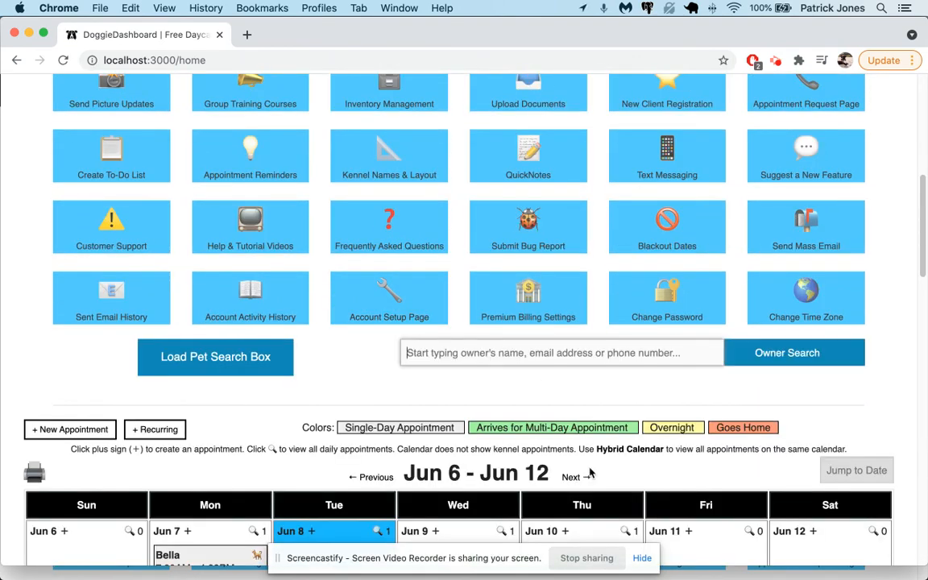
{"action": "left_click", "coordinate": [498, 344]}
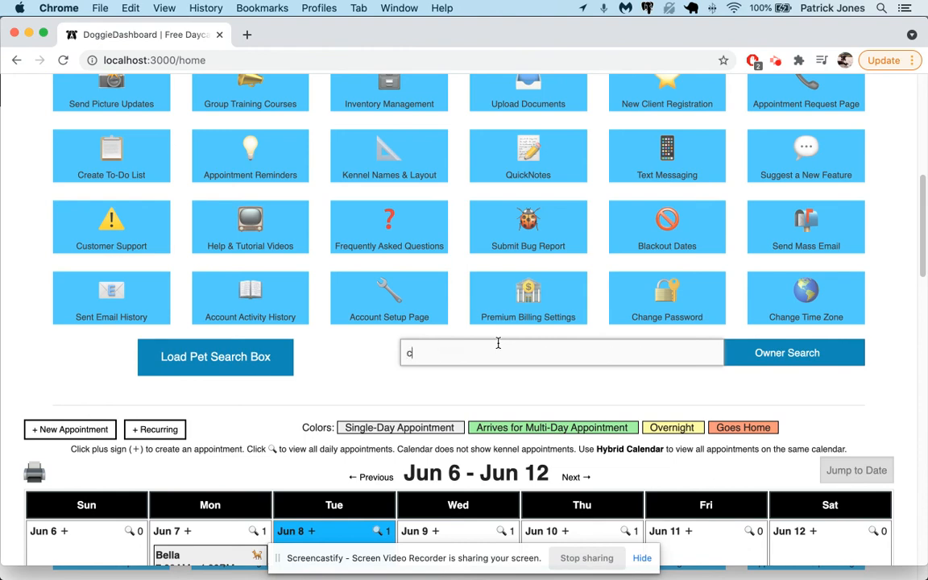
{"action": "key", "text": "Return"}
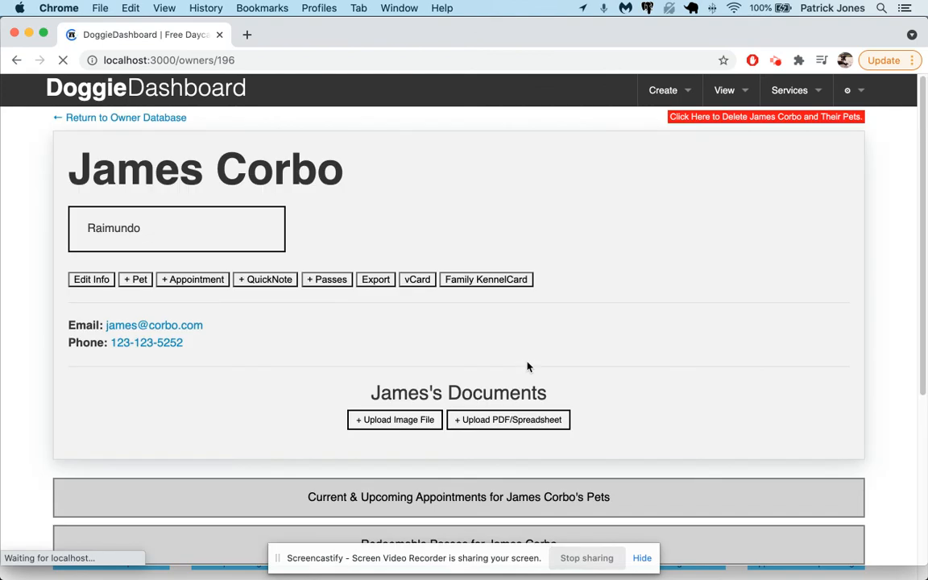
{"action": "scroll", "coordinate": [528, 366], "scroll_direction": "down", "scroll_amount": 5}
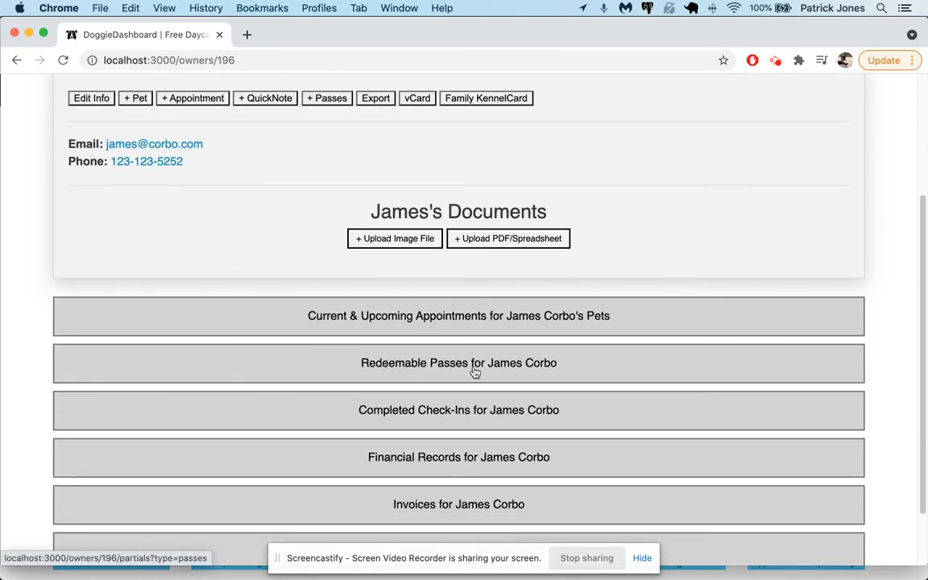
{"action": "left_click", "coordinate": [475, 372]}
Redeem all four passes: Overnight Boarding and the three July Passes.
{"action": "scroll", "coordinate": [476, 385], "scroll_direction": "down", "scroll_amount": 3}
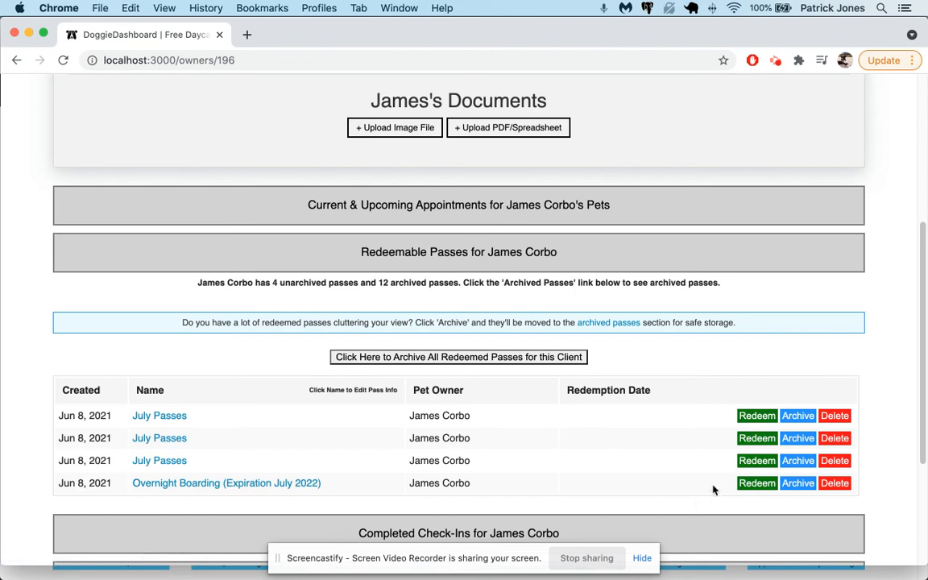
{"action": "left_click", "coordinate": [761, 483]}
{"action": "left_click", "coordinate": [757, 461]}
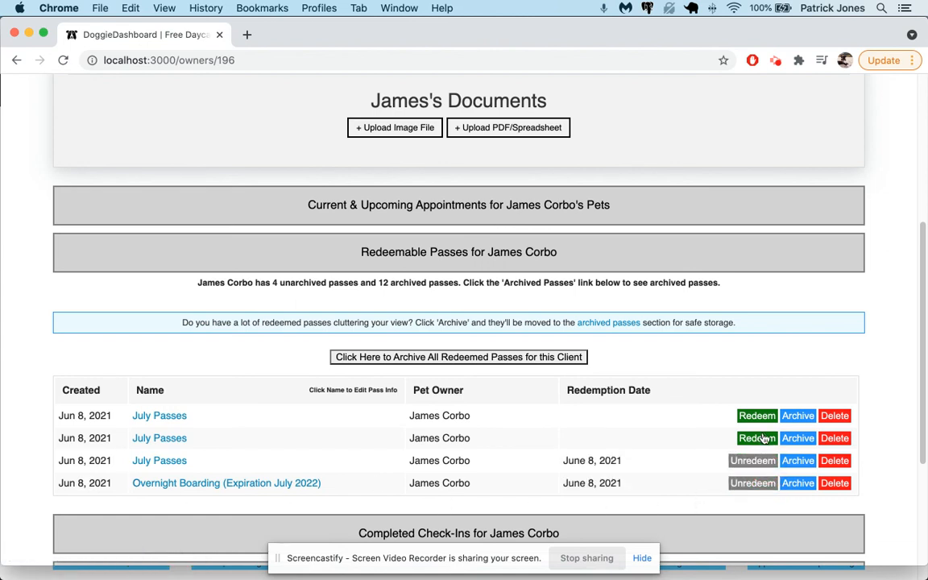
{"action": "left_click", "coordinate": [758, 438]}
{"action": "left_click", "coordinate": [757, 415]}
Archive the first two July Passes; delete the third July Pass and Overnight Boarding.
{"action": "left_click", "coordinate": [797, 415]}
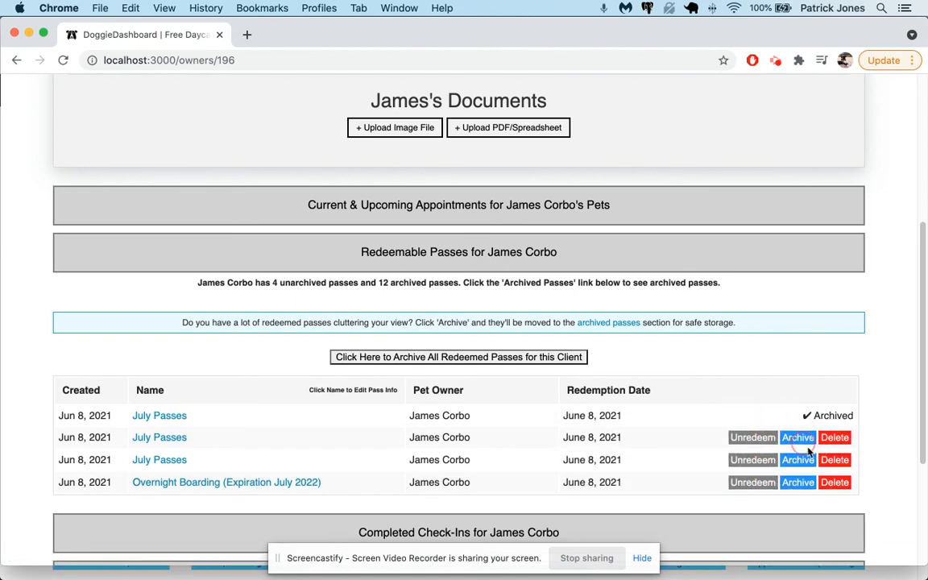
{"action": "left_click", "coordinate": [797, 438]}
{"action": "left_click", "coordinate": [835, 461]}
{"action": "left_click", "coordinate": [834, 481]}
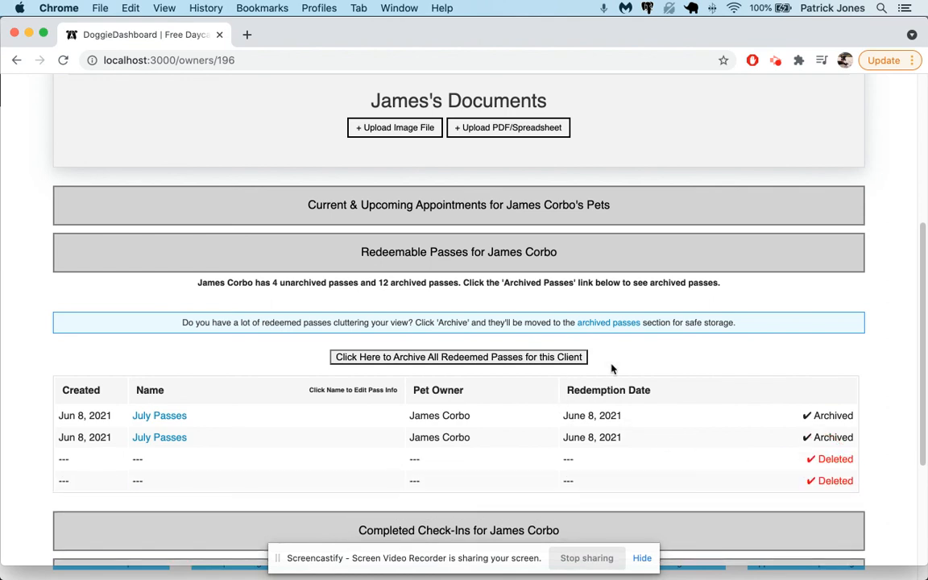
Refresh the passes section and go to the Redeemable Passes page.
{"action": "left_click", "coordinate": [534, 264]}
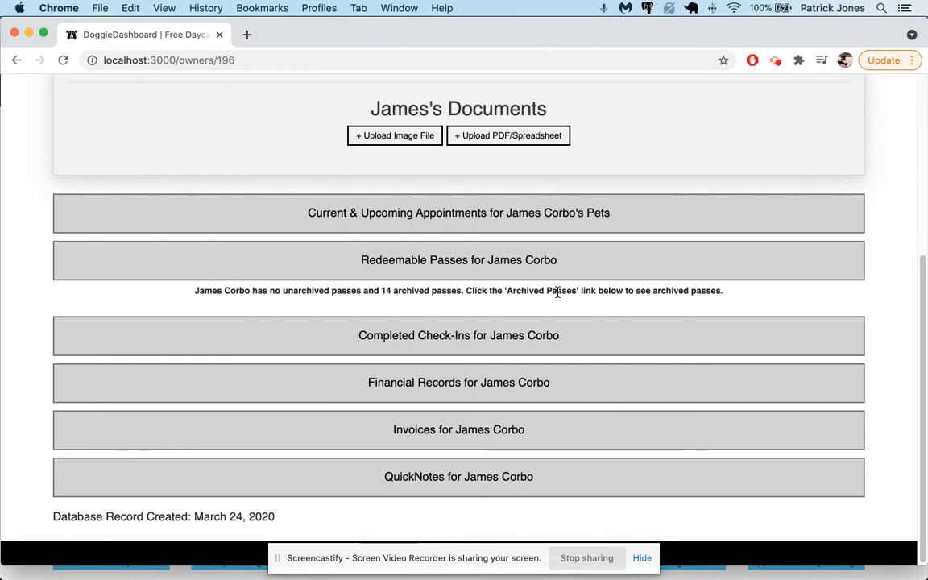
{"action": "scroll", "coordinate": [558, 292], "scroll_direction": "up", "scroll_amount": 5}
{"action": "left_click", "coordinate": [724, 90]}
{"action": "left_click", "coordinate": [707, 254]}
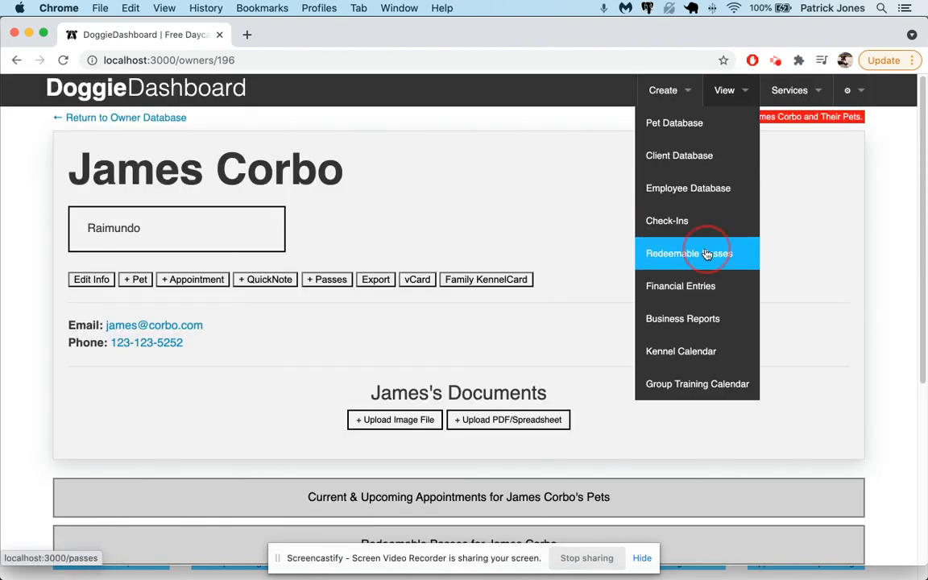